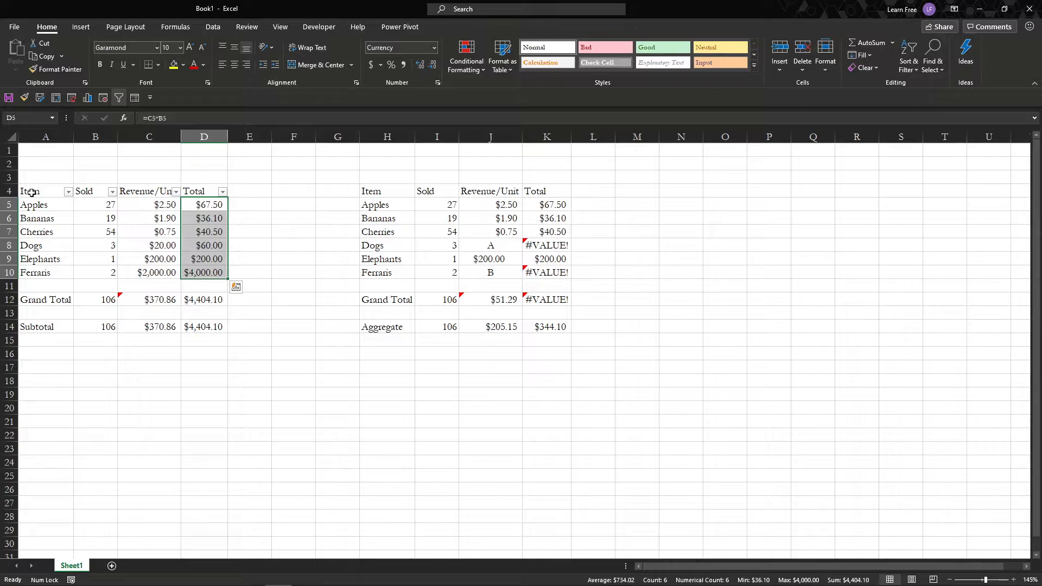
Inspect the formula behind the Apples total in cell D5.
{"action": "key", "text": "Right"}
{"action": "key", "text": "F2"}
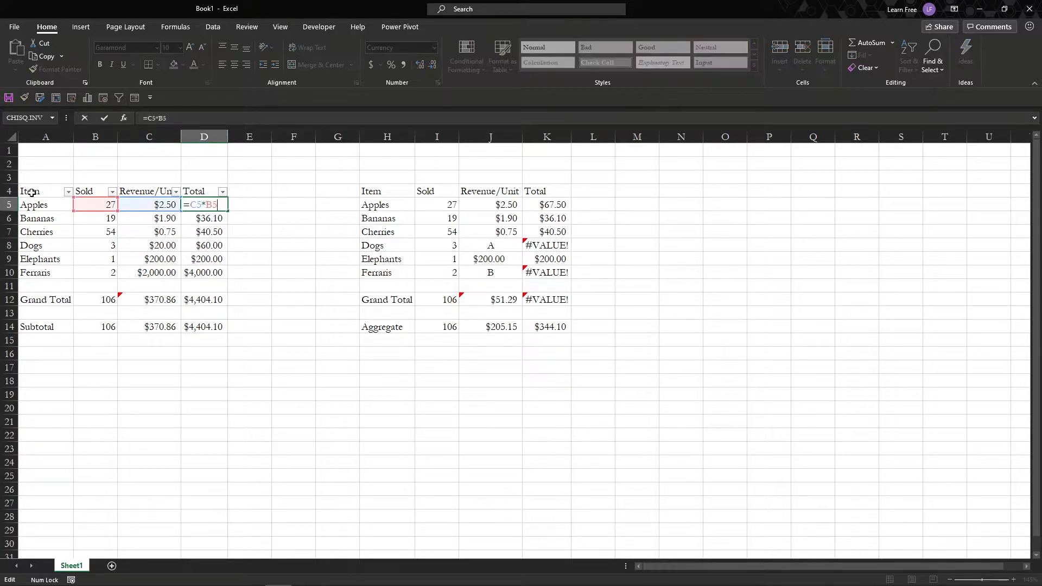
{"action": "key", "text": "Escape"}
Inspect the Grand Total formulas for Sold, Revenue/Unit and Total in cells B12, C12 and D12.
{"action": "key", "text": "ctrl+Down"}
{"action": "key", "text": "Down"}
{"action": "key", "text": "Down"}
{"action": "key", "text": "Left"}
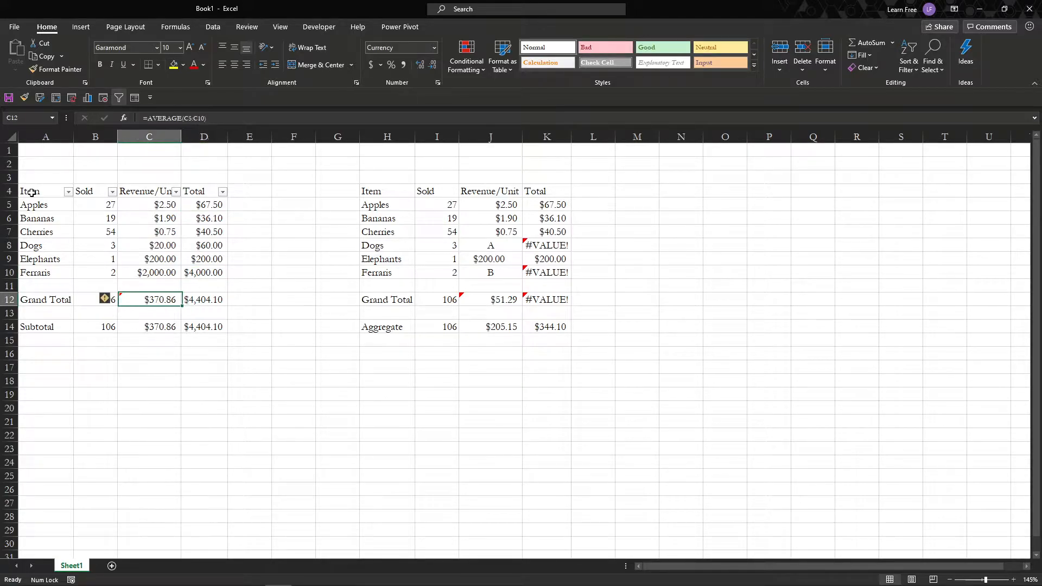
{"action": "key", "text": "Left"}
{"action": "key", "text": "F2"}
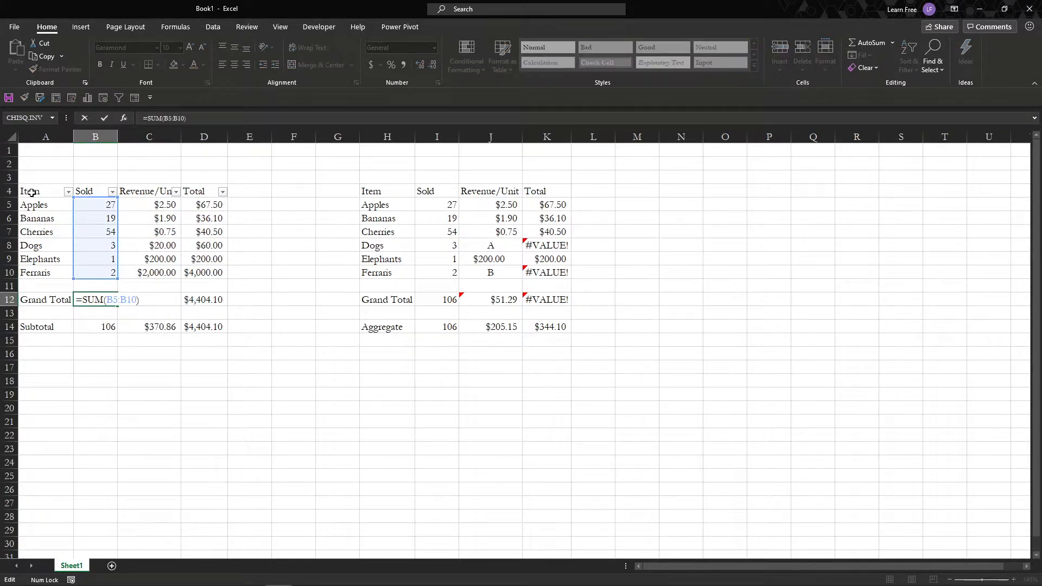
{"action": "key", "text": "Escape"}
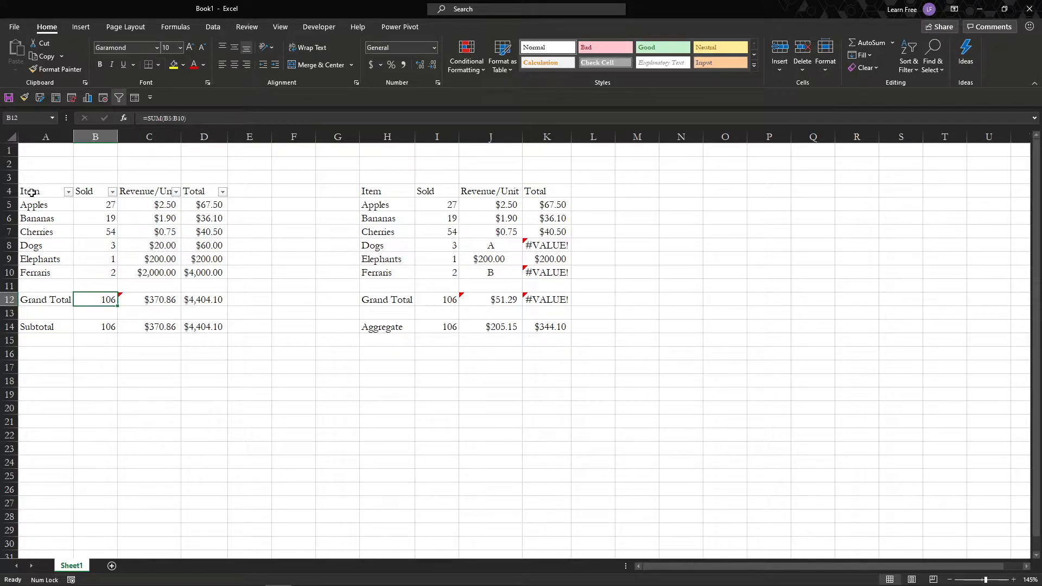
{"action": "key", "text": "Right"}
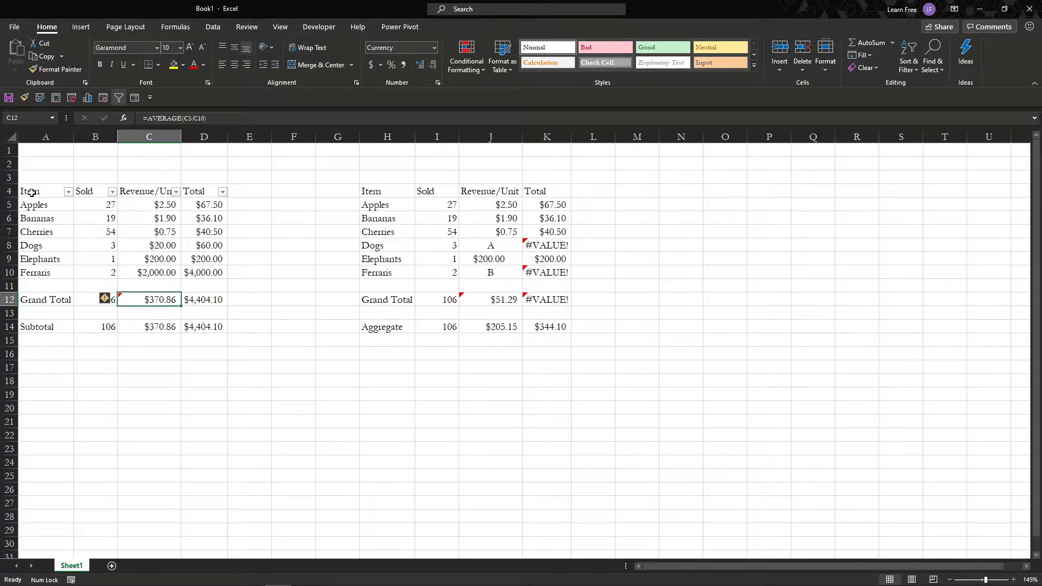
{"action": "key", "text": "F2"}
{"action": "key", "text": "Escape"}
{"action": "key", "text": "Right"}
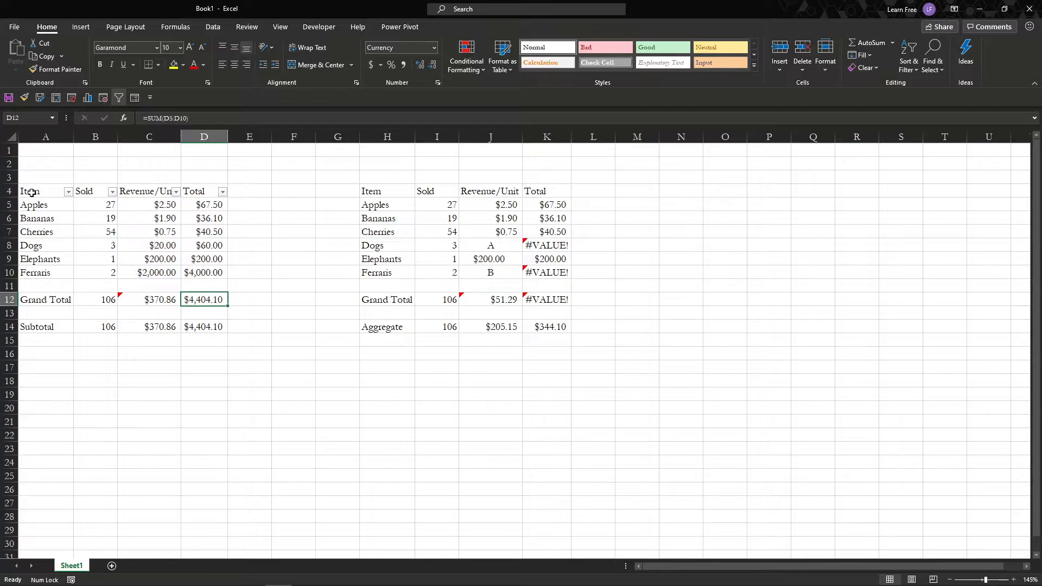
{"action": "key", "text": "Left"}
{"action": "key", "text": "Left"}
{"action": "key", "text": "Down"}
{"action": "key", "text": "Down"}
{"action": "key", "text": "Up"}
{"action": "key", "text": "Up"}
{"action": "key", "text": "Up"}
{"action": "key", "text": "Up"}
{"action": "key", "text": "Up"}
{"action": "key", "text": "Up"}
{"action": "key", "text": "Up"}
{"action": "key", "text": "Up"}
{"action": "key", "text": "Up"}
{"action": "key", "text": "Up"}
{"action": "key", "text": "Left"}
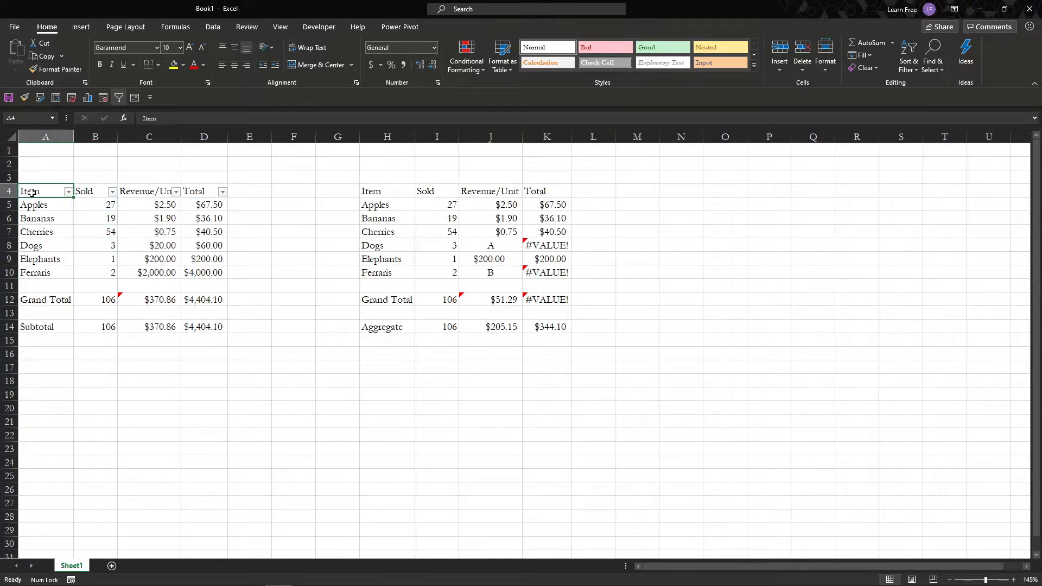
{"action": "key", "text": "alt+Down"}
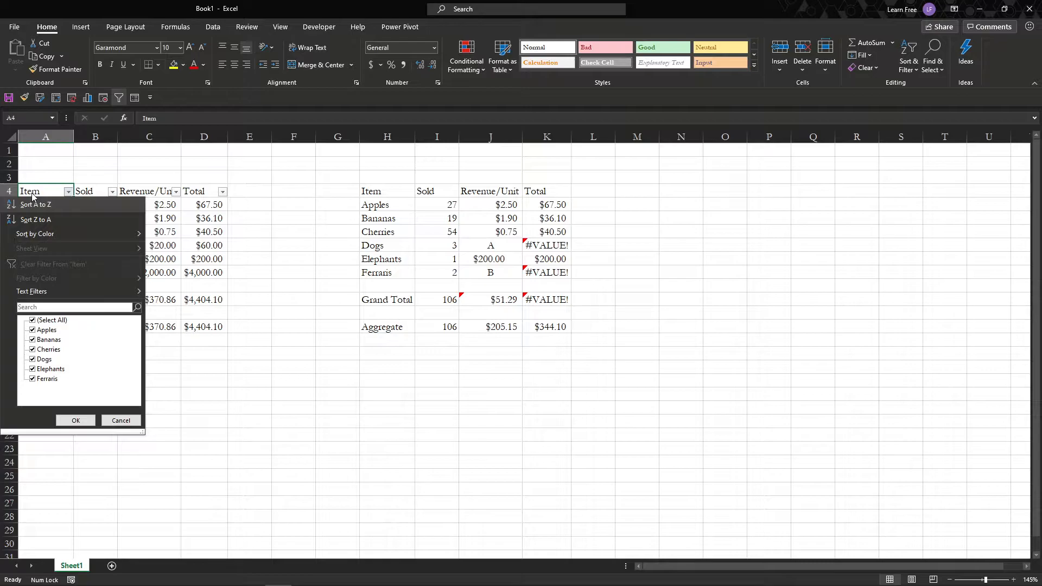
{"action": "key", "text": "Up"}
{"action": "key", "text": "space"}
{"action": "key", "text": "space"}
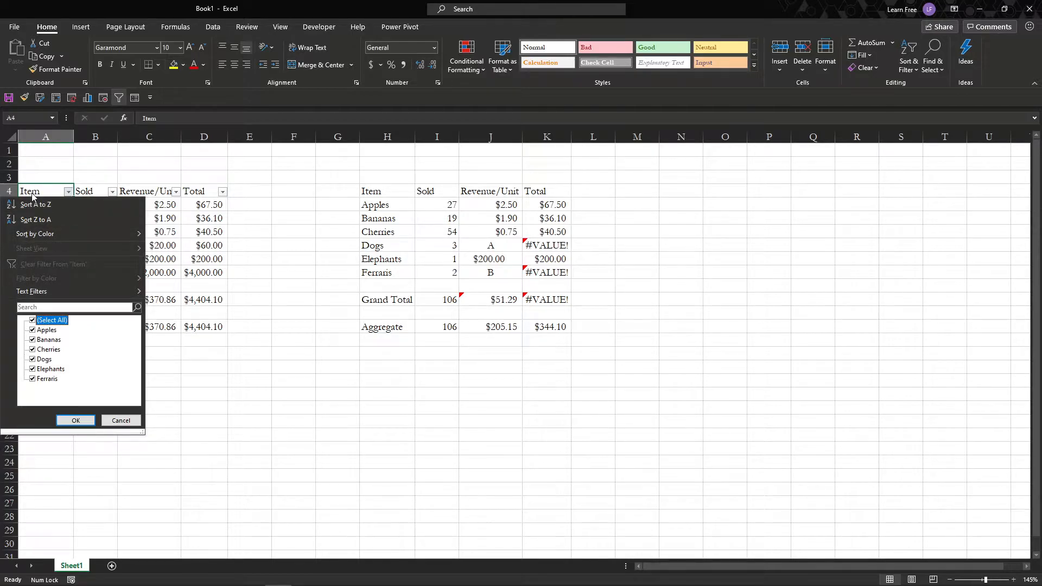
{"action": "key", "text": "Down"}
{"action": "key", "text": "Down"}
{"action": "key", "text": "Down"}
{"action": "key", "text": "Down"}
{"action": "key", "text": "Down"}
{"action": "key", "text": "Down"}
{"action": "key", "text": "Escape"}
{"action": "key", "text": "Right"}
{"action": "key", "text": "Left"}
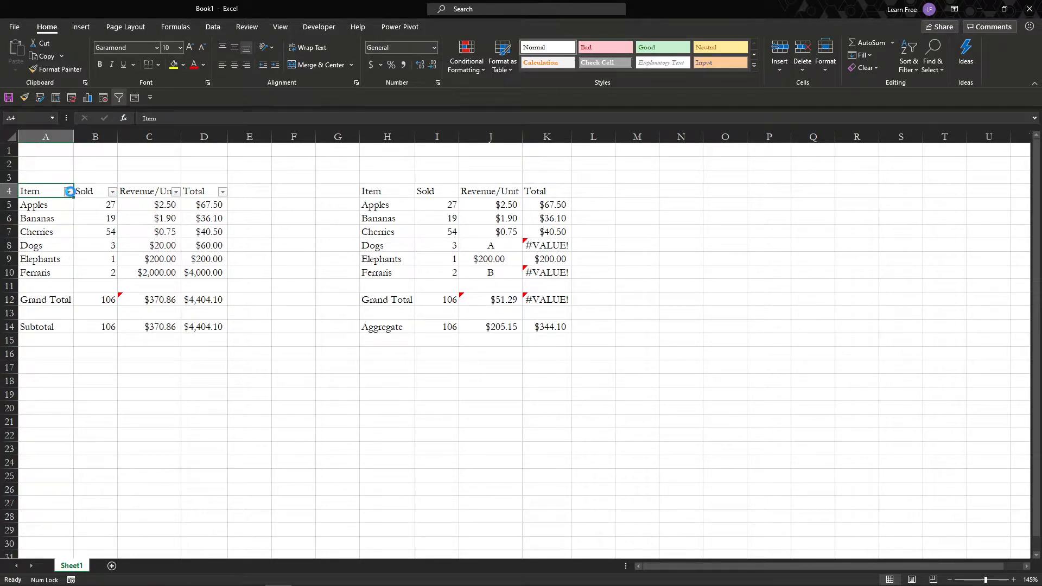
{"action": "left_click", "coordinate": [68, 192]}
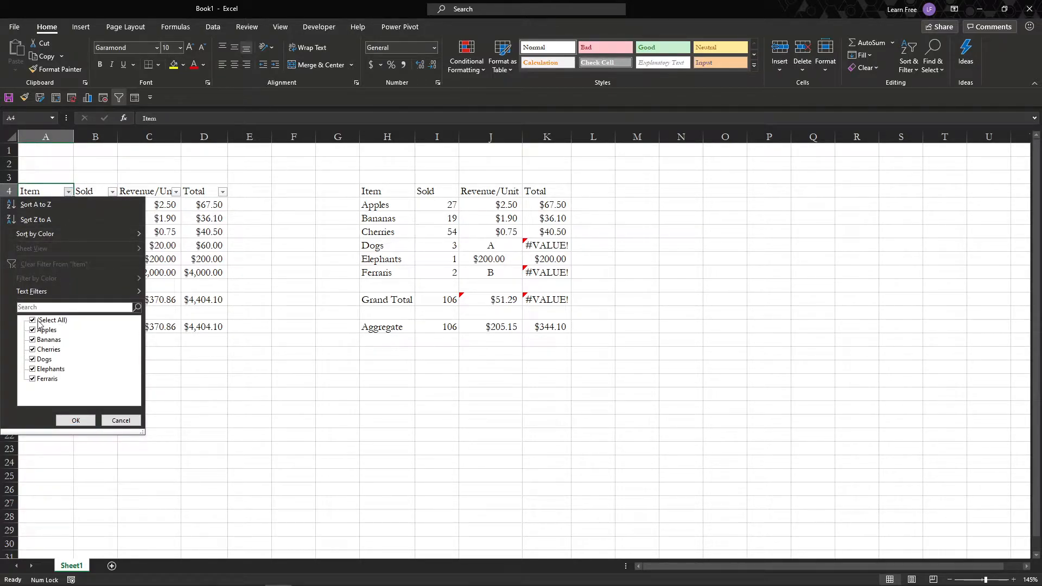
{"action": "left_click", "coordinate": [210, 206]}
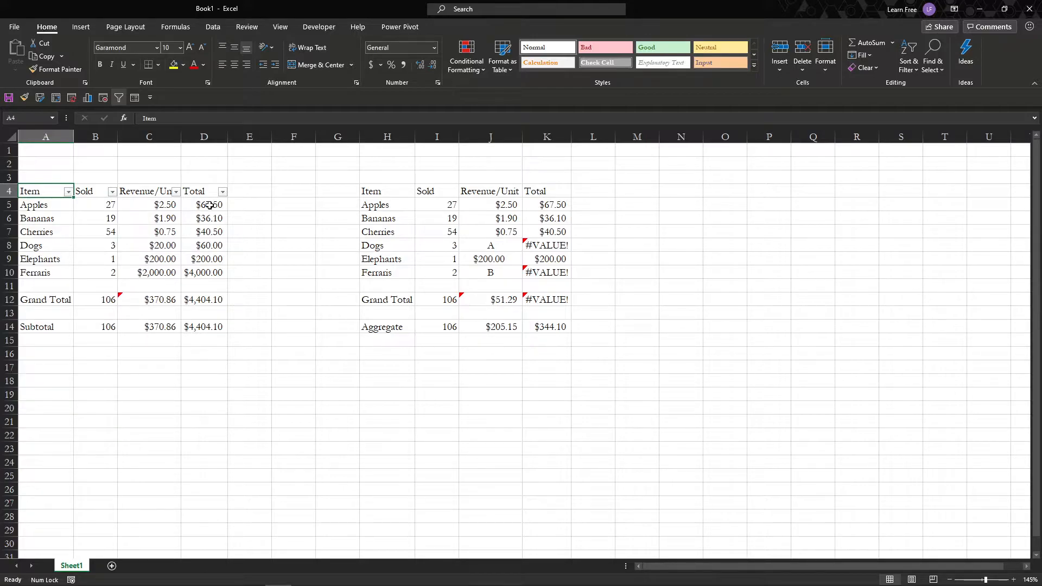
{"action": "key", "text": "alt+Down"}
{"action": "key", "text": "Down"}
{"action": "key", "text": "Down"}
{"action": "key", "text": "Down"}
{"action": "key", "text": "Down"}
{"action": "key", "text": "Down"}
{"action": "key", "text": "Down"}
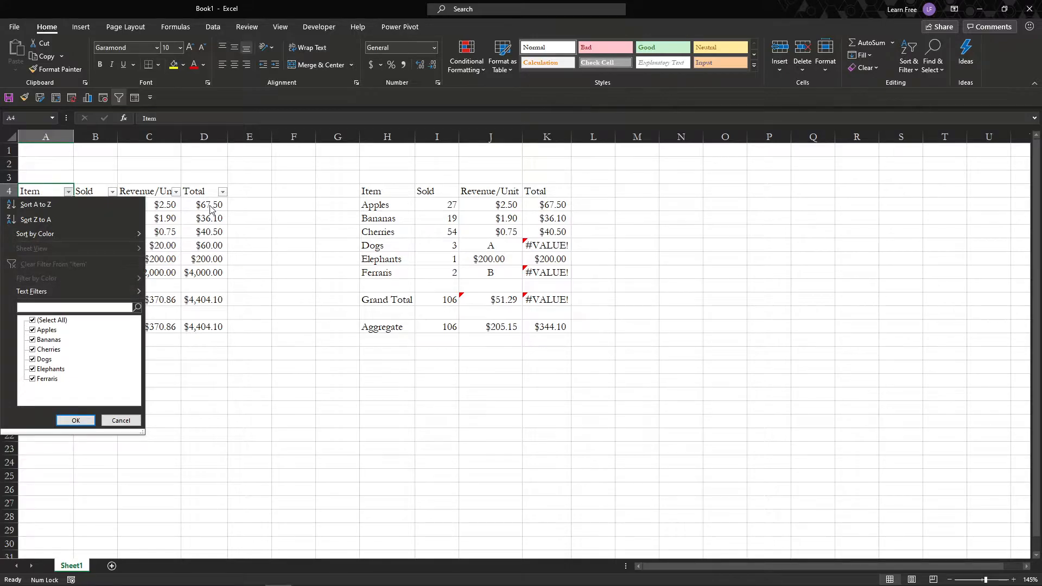
{"action": "key", "text": "Escape"}
{"action": "key", "text": "Down"}
{"action": "key", "text": "Down"}
{"action": "key", "text": "Down"}
{"action": "key", "text": "Down"}
{"action": "key", "text": "ctrl+Up"}
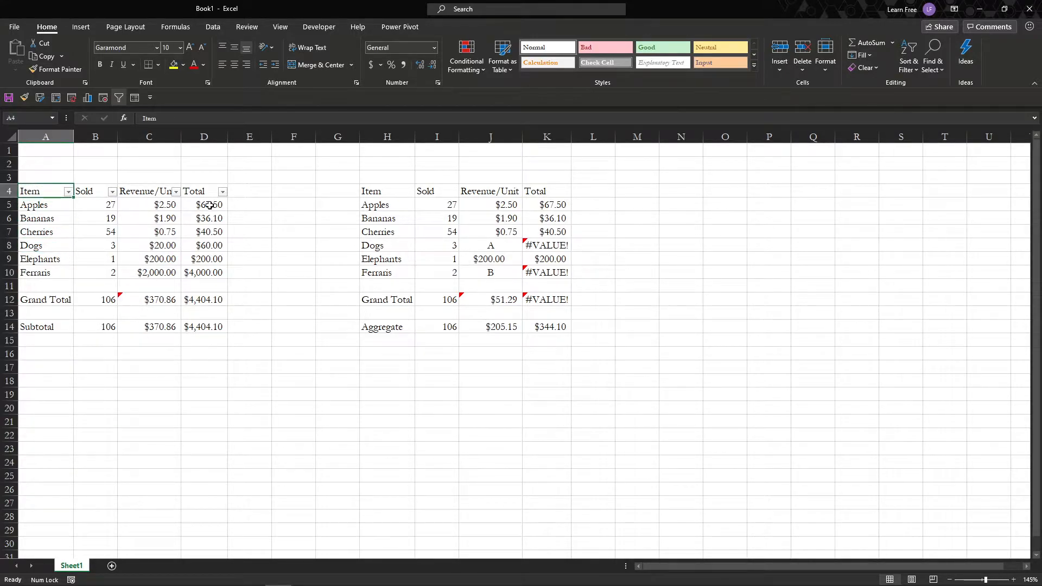
Filter the Item column of the first table to exclude Ferraris.
{"action": "key", "text": "alt+Down"}
{"action": "key", "text": "Down"}
{"action": "key", "text": "Down"}
{"action": "key", "text": "Down"}
{"action": "key", "text": "Down"}
{"action": "key", "text": "Down"}
{"action": "key", "text": "Down"}
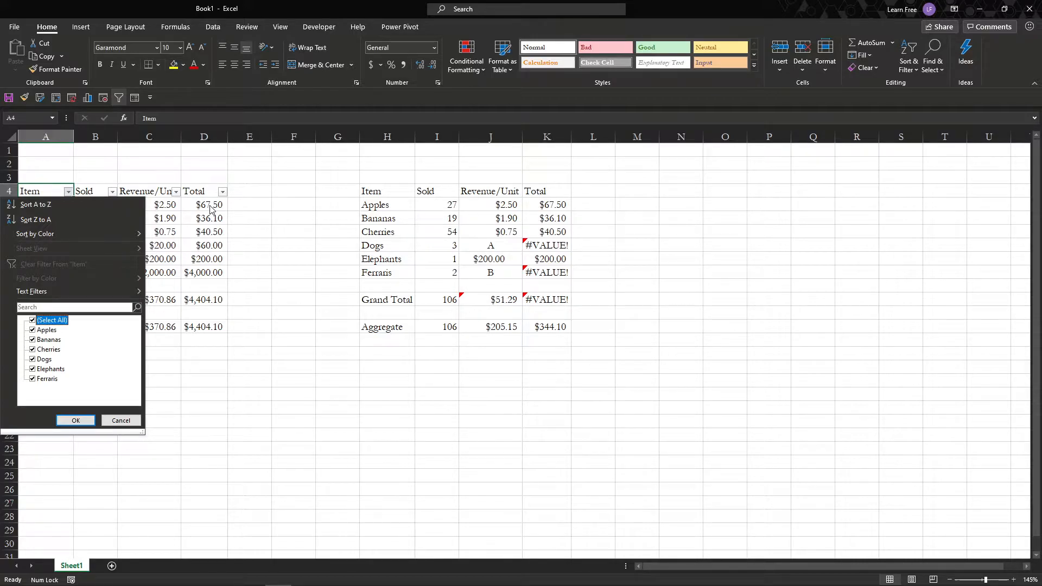
{"action": "key", "text": "Down"}
{"action": "key", "text": "Down"}
{"action": "key", "text": "Down"}
{"action": "key", "text": "Down"}
{"action": "key", "text": "Down"}
{"action": "key", "text": "Return"}
With the filter applied, examine the Grand Total formulas in cells D12, C12 and B12.
{"action": "key", "text": "Right"}
{"action": "key", "text": "Down"}
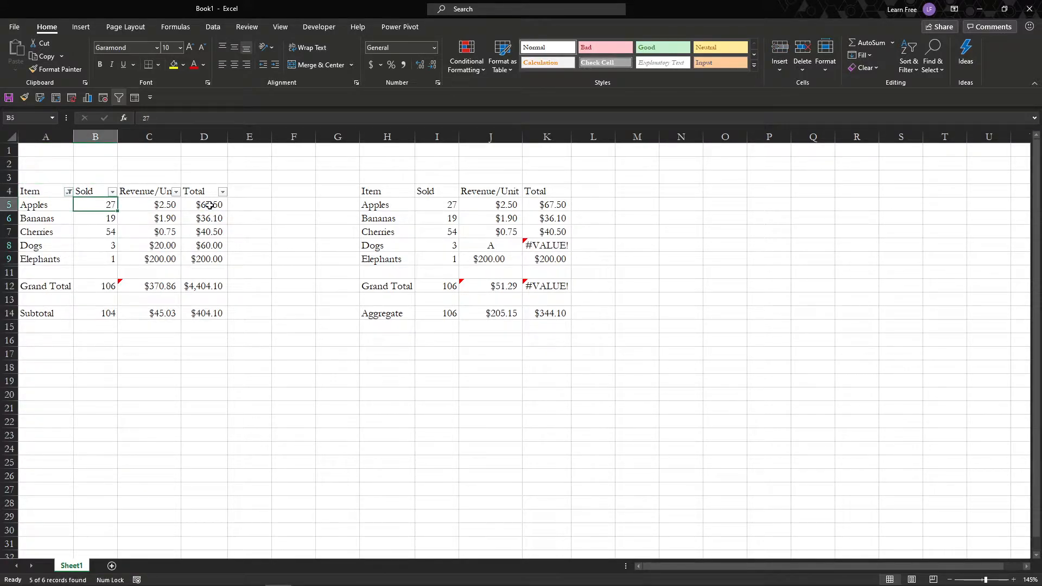
{"action": "key", "text": "Right"}
{"action": "key", "text": "Right"}
{"action": "key", "text": "Down"}
{"action": "key", "text": "Down"}
{"action": "key", "text": "Down"}
{"action": "key", "text": "Down"}
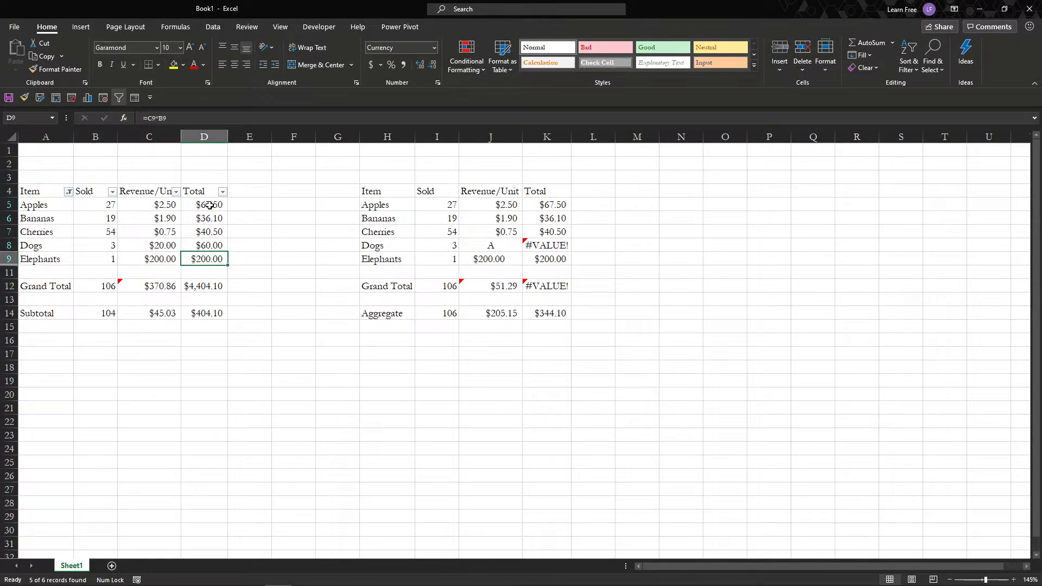
{"action": "key", "text": "Down"}
{"action": "key", "text": "Down"}
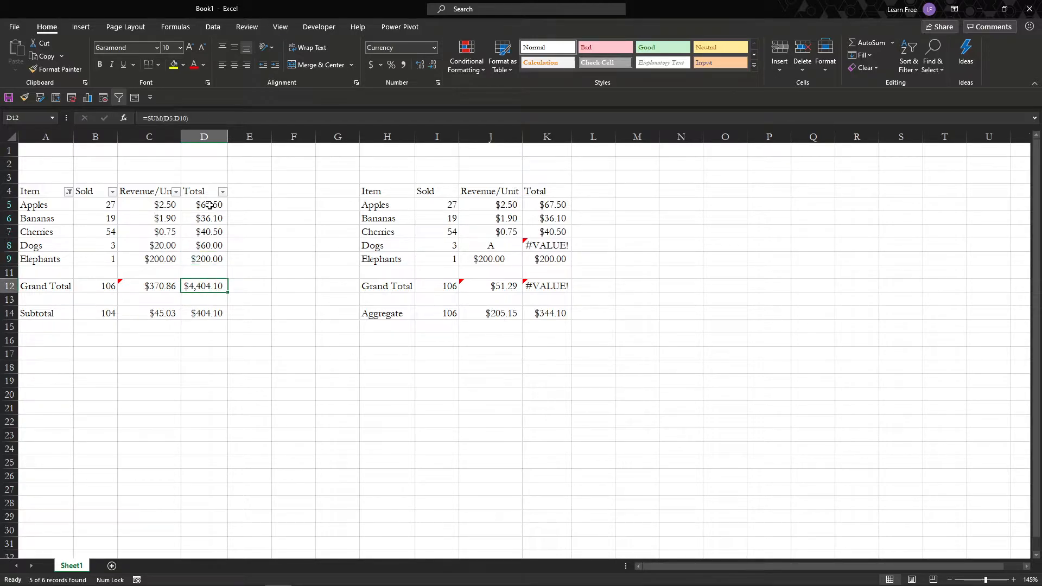
{"action": "key", "text": "F2"}
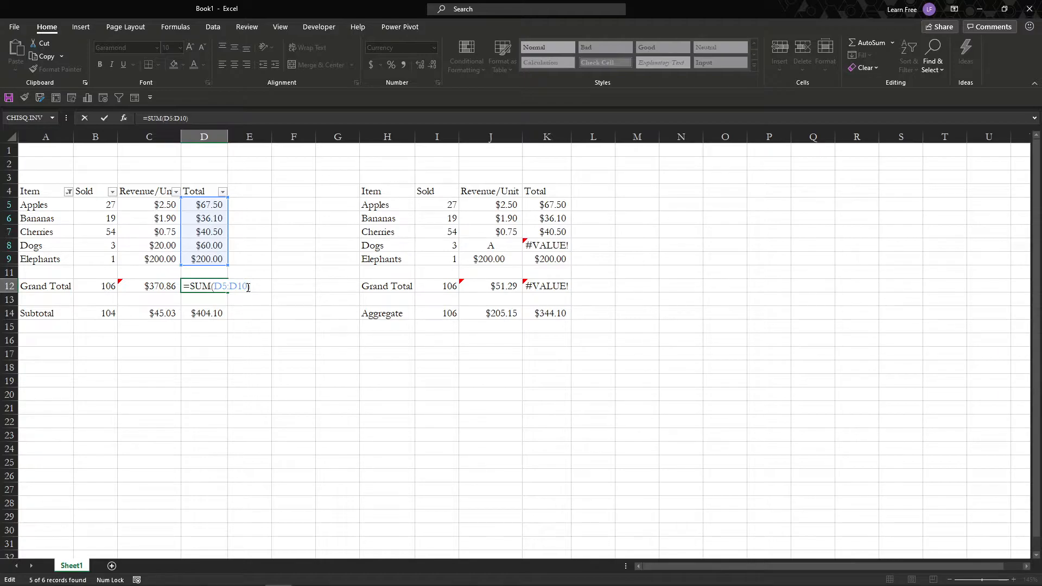
{"action": "key", "text": "ctrl+Return"}
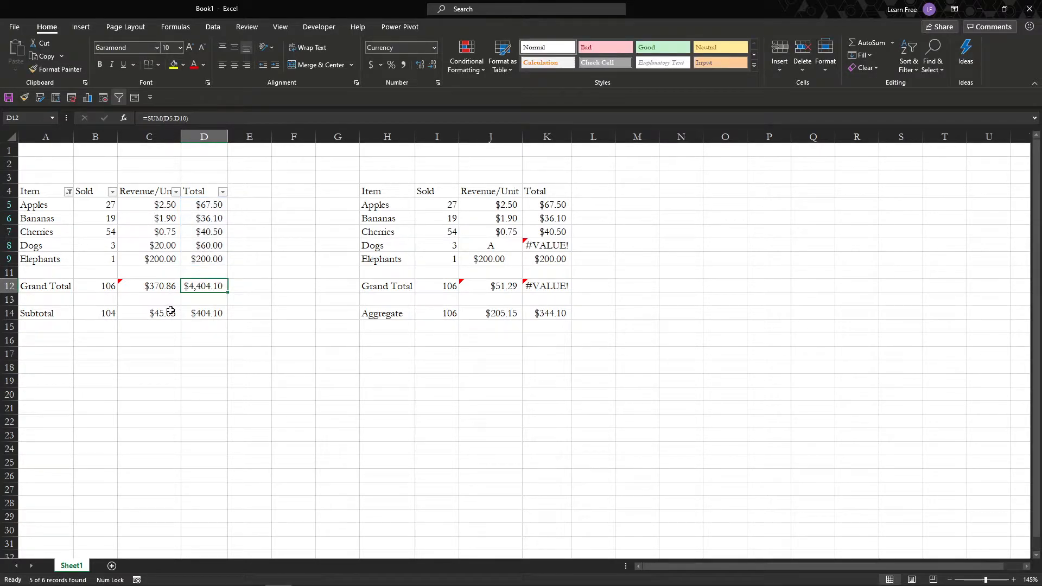
{"action": "left_click", "coordinate": [153, 288]}
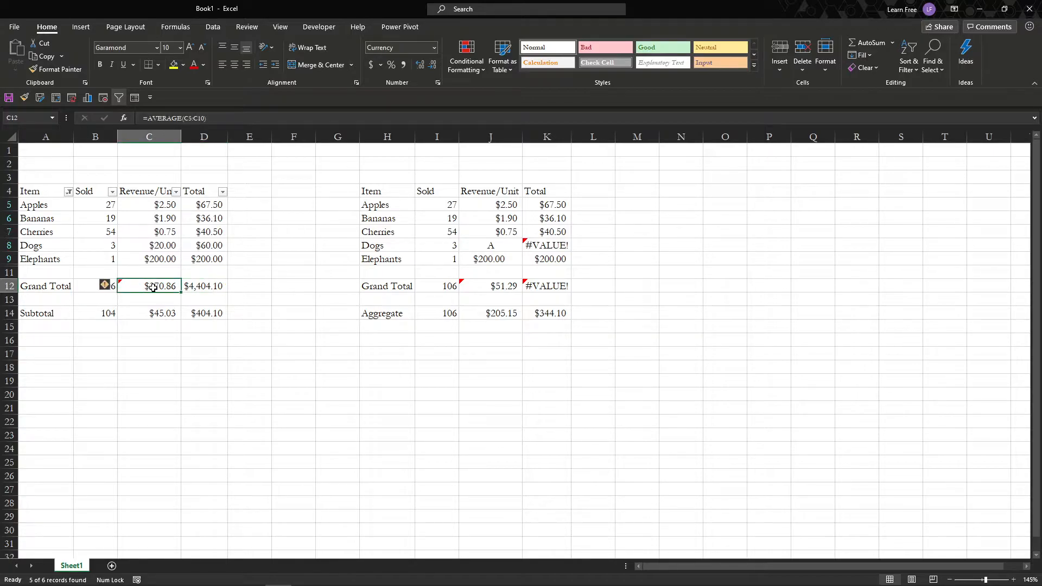
{"action": "double_click", "coordinate": [153, 287]}
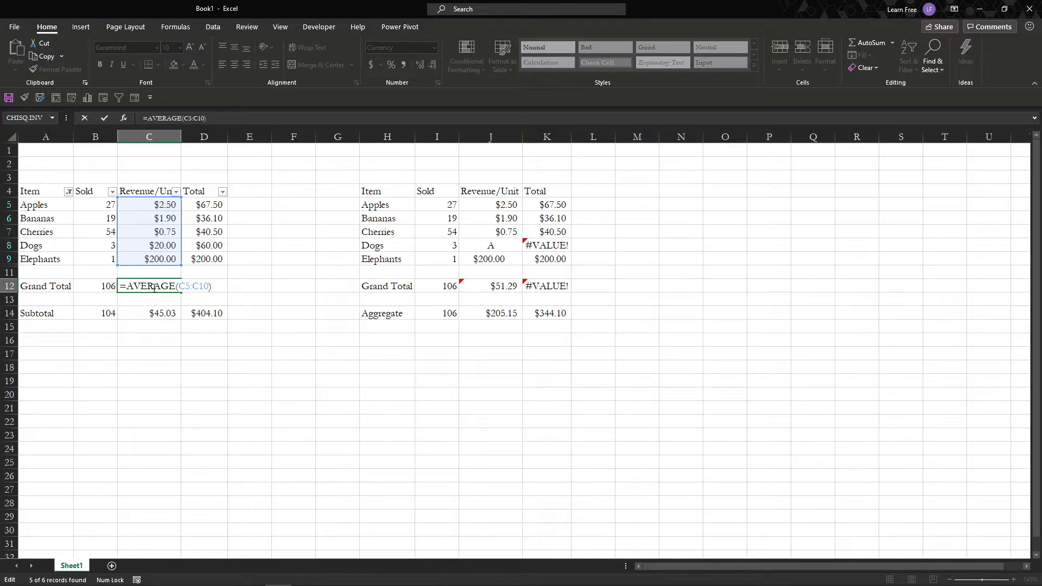
{"action": "key", "text": "Escape"}
{"action": "left_click", "coordinate": [81, 287]}
{"action": "double_click", "coordinate": [81, 288]}
{"action": "key", "text": "Escape"}
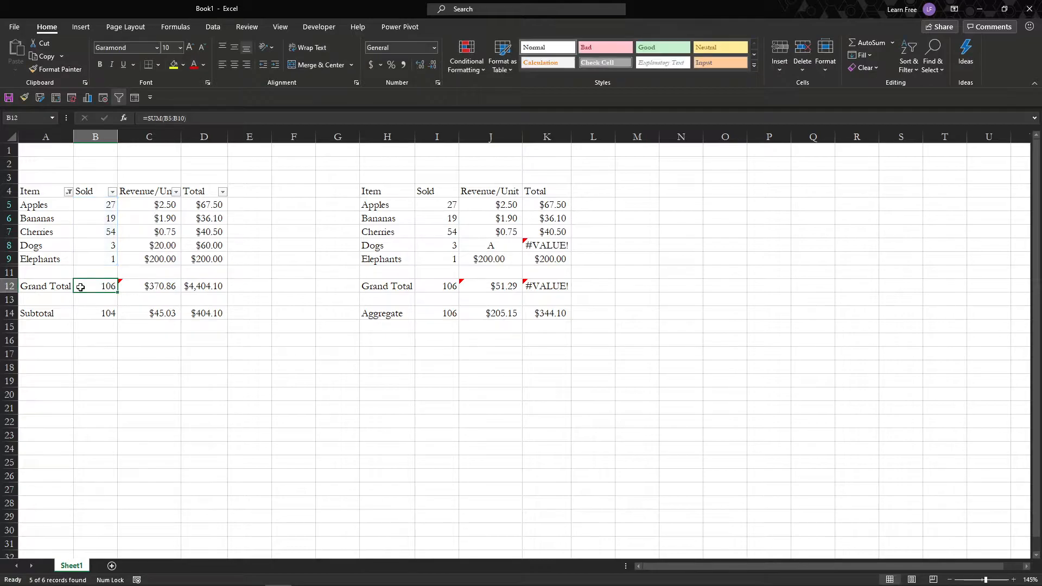
Examine the Subtotal row's SUBTOTAL formulas in cells B14, C14 and D14.
{"action": "left_click", "coordinate": [85, 314]}
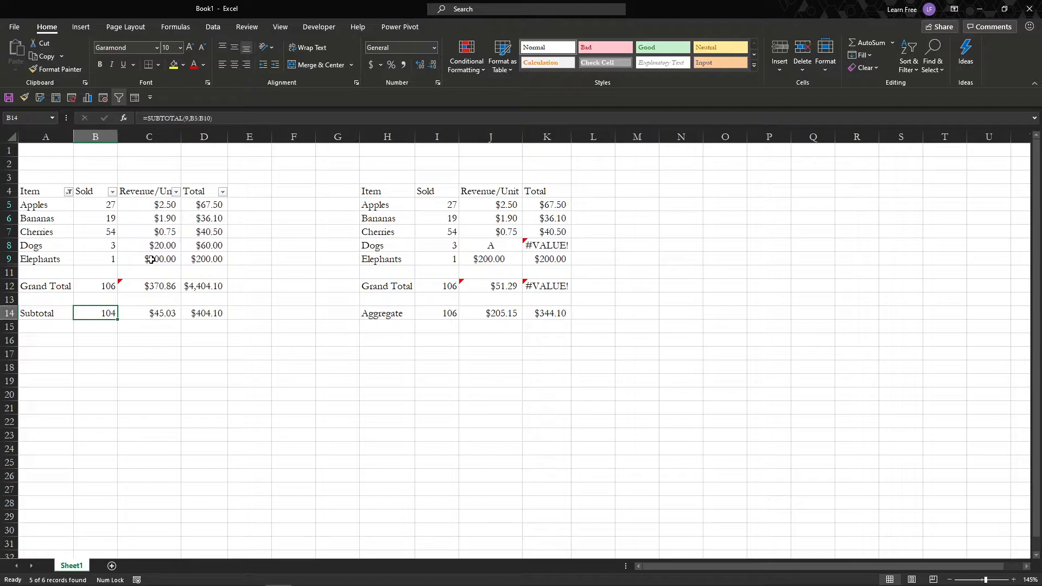
{"action": "key", "text": "F2"}
{"action": "key", "text": "Tab"}
{"action": "key", "text": "F2"}
{"action": "key", "text": "Escape"}
{"action": "left_click", "coordinate": [187, 313]}
{"action": "key", "text": "F2"}
{"action": "key", "text": "Escape"}
Clear the Item filter and reapply it with Ferraris excluded.
{"action": "left_click", "coordinate": [68, 194]}
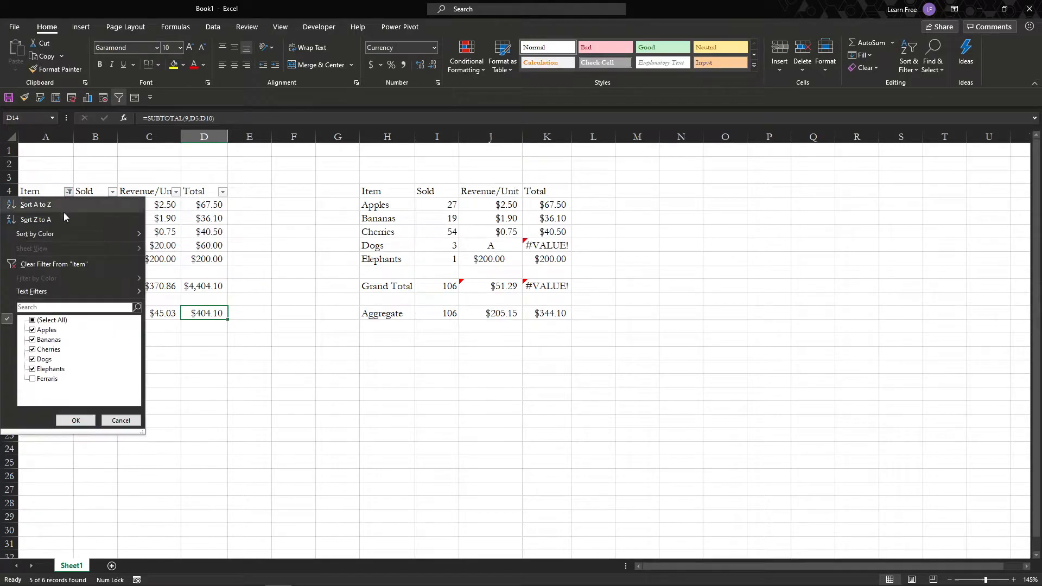
{"action": "left_click", "coordinate": [48, 266]}
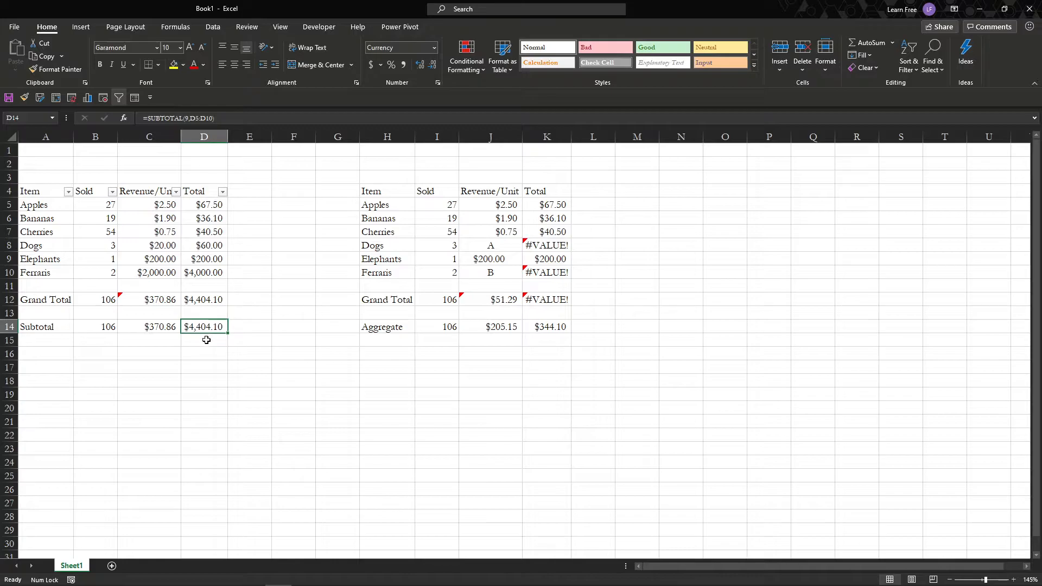
{"action": "left_click", "coordinate": [69, 192]}
{"action": "left_click", "coordinate": [34, 378]}
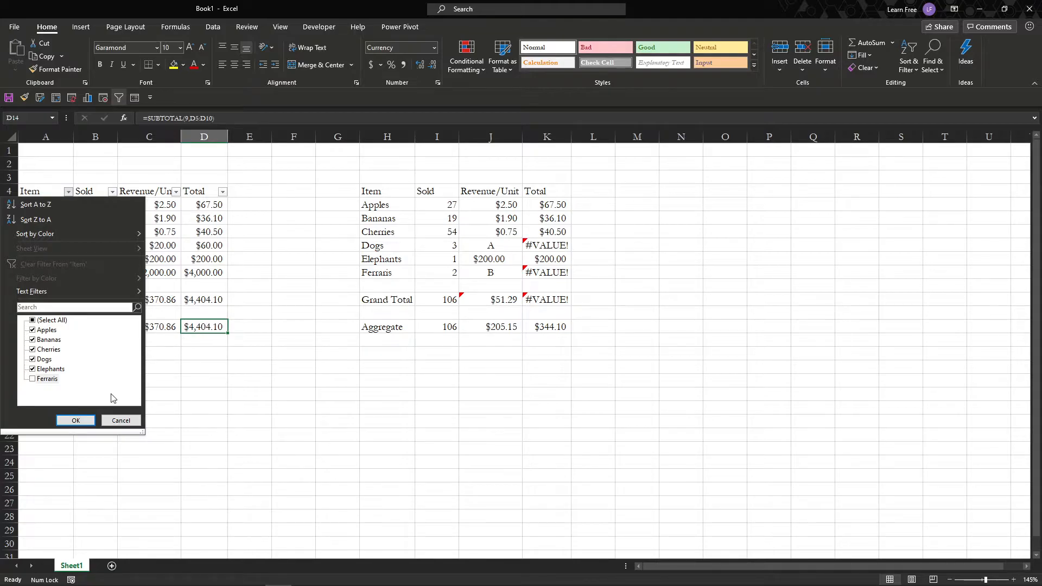
{"action": "left_click", "coordinate": [76, 420]}
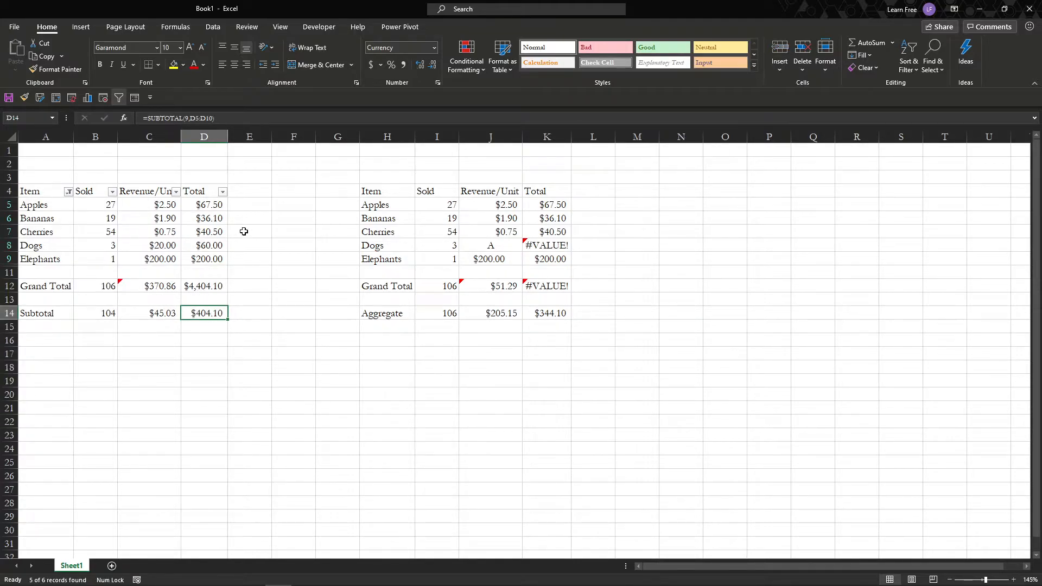
Select the filtered totals D5:D9 to check their sum, and clear the filter from the Item column.
{"action": "left_click_drag", "start_coordinate": [203, 205], "coordinate": [201, 261]}
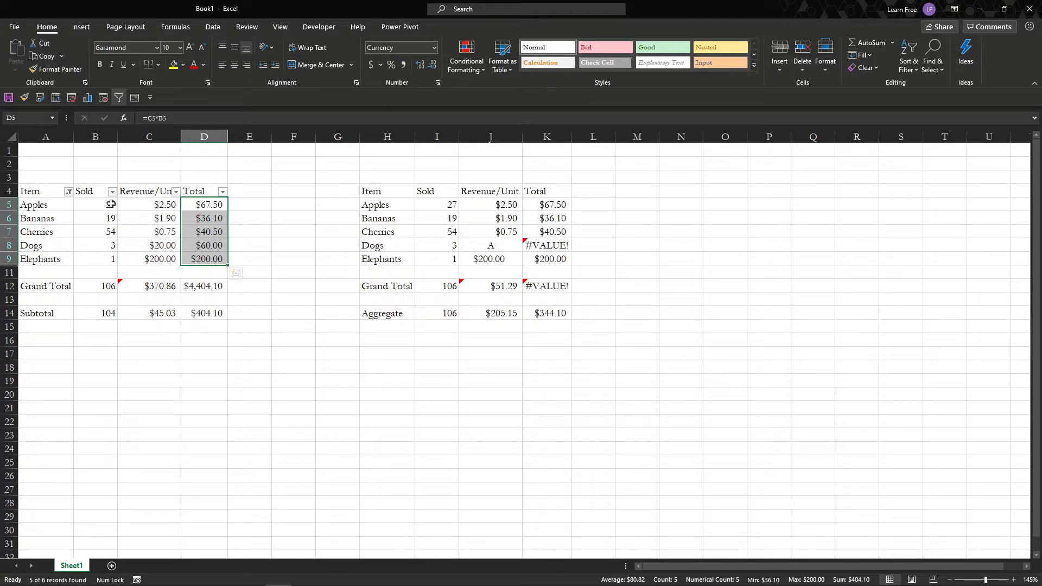
{"action": "left_click", "coordinate": [69, 192]}
{"action": "left_click", "coordinate": [54, 264]}
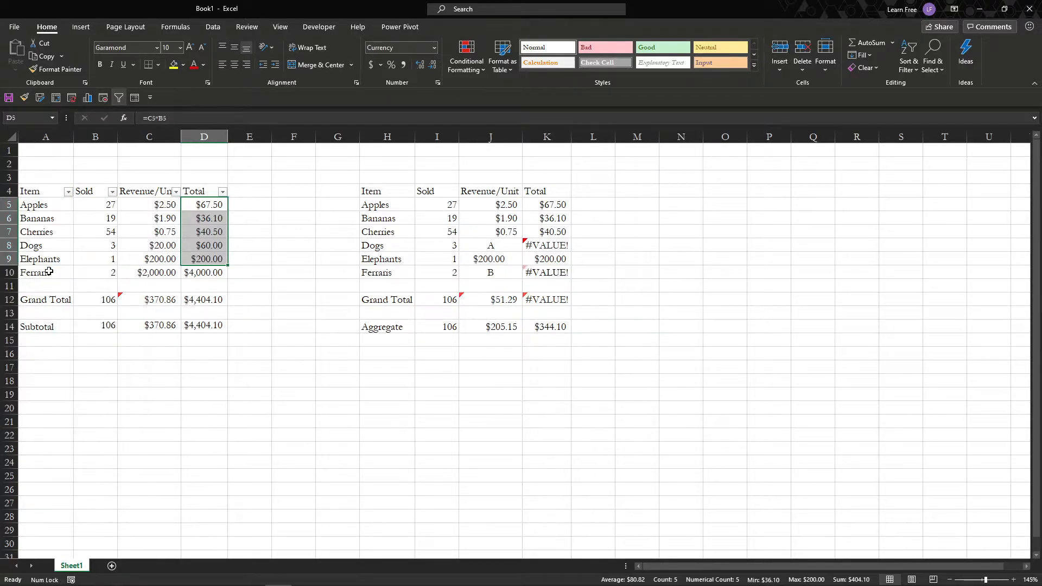
Enter the formula =SUBTOTAL(9,B5:B10) in cell B16 below the first table.
{"action": "left_click", "coordinate": [87, 353]}
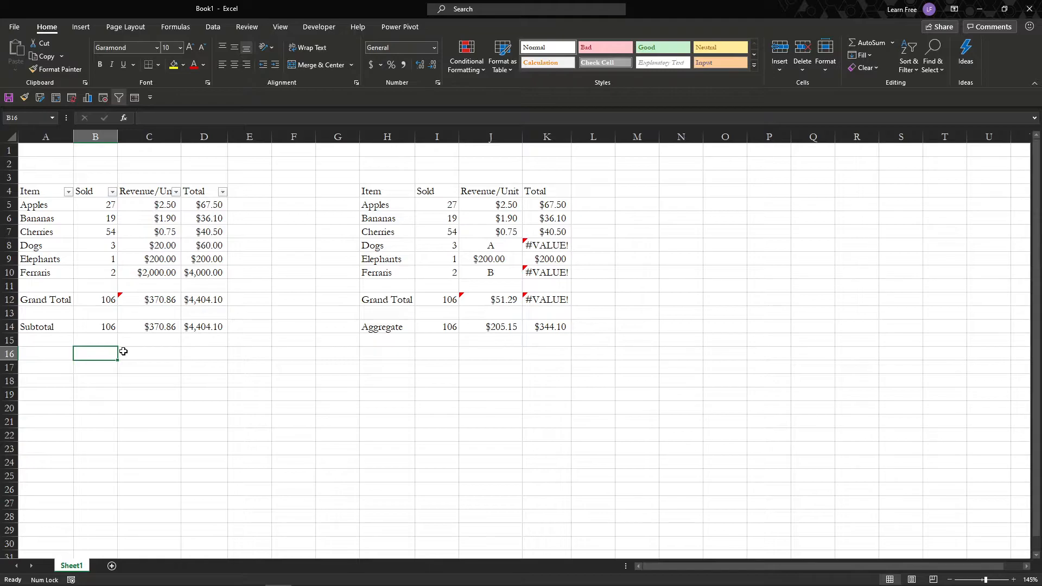
{"action": "type", "text": "="}
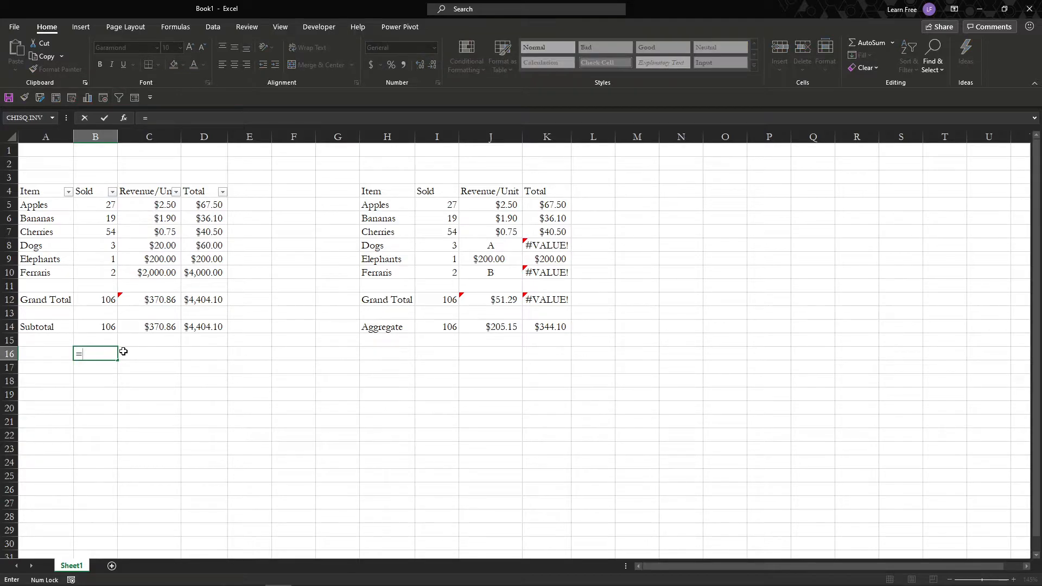
{"action": "type", "text": "sub"}
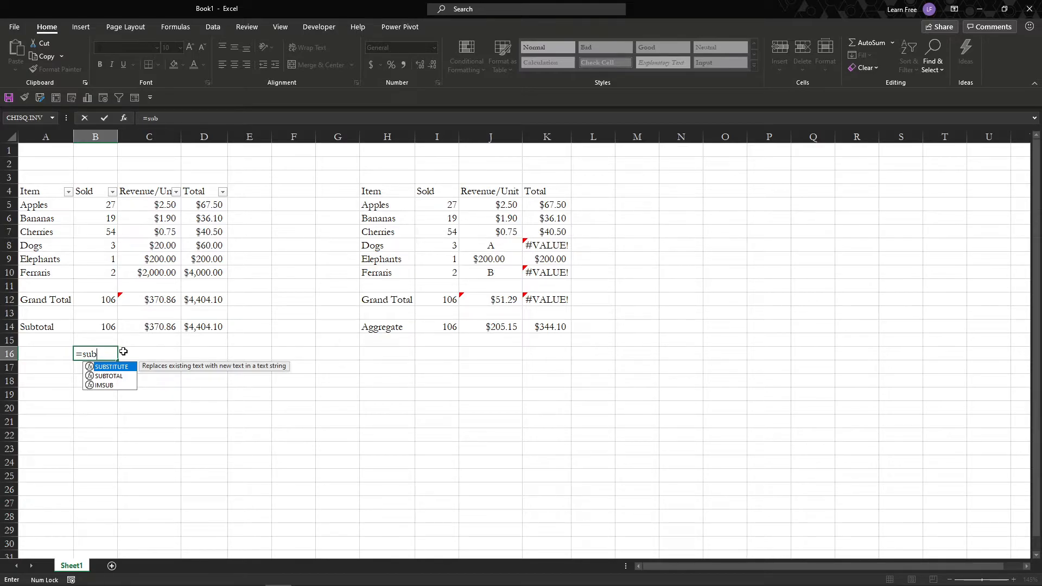
{"action": "key", "text": "Down"}
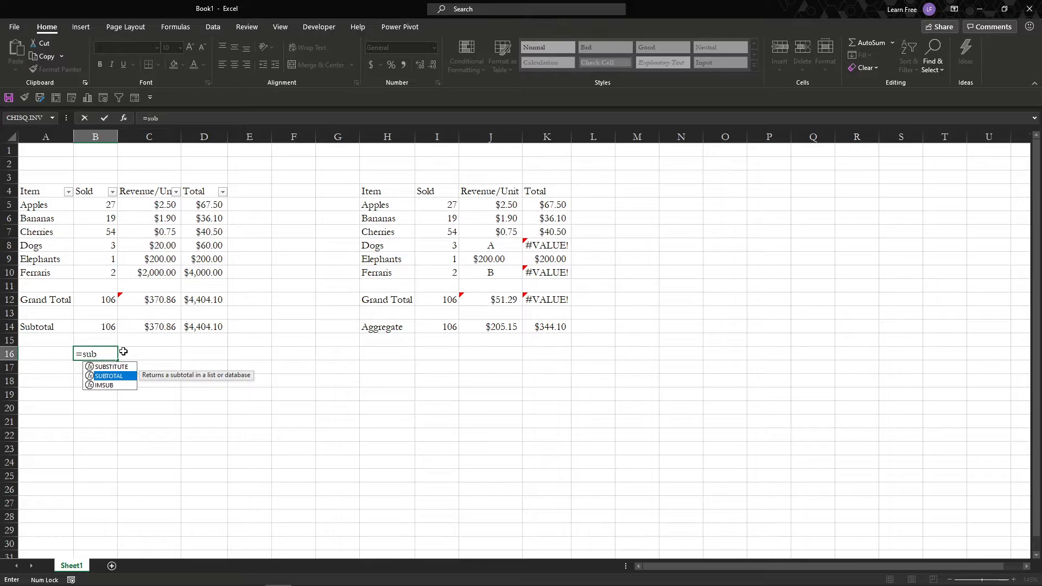
{"action": "key", "text": "Tab"}
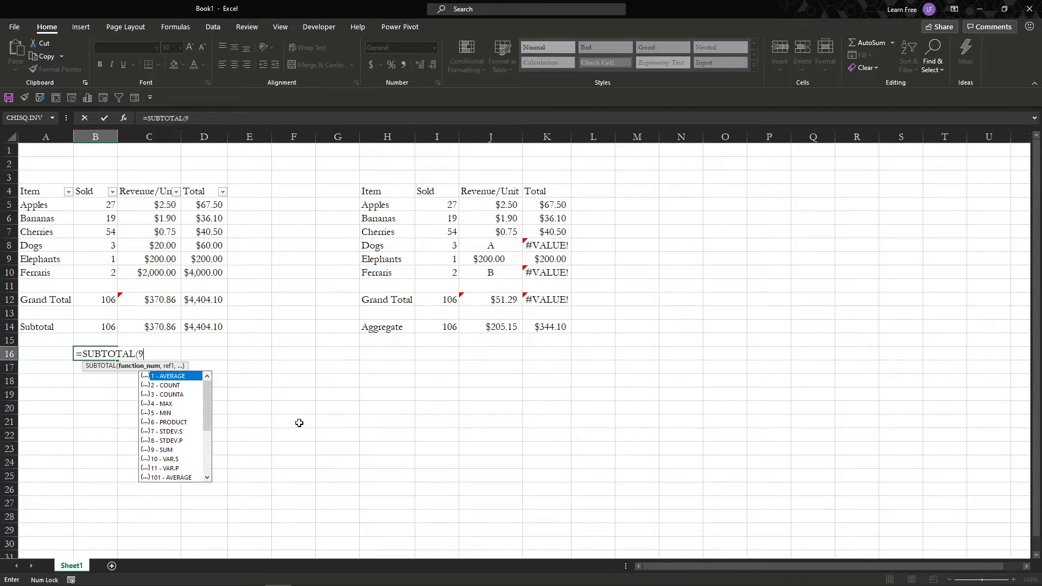
{"action": "type", "text": ","}
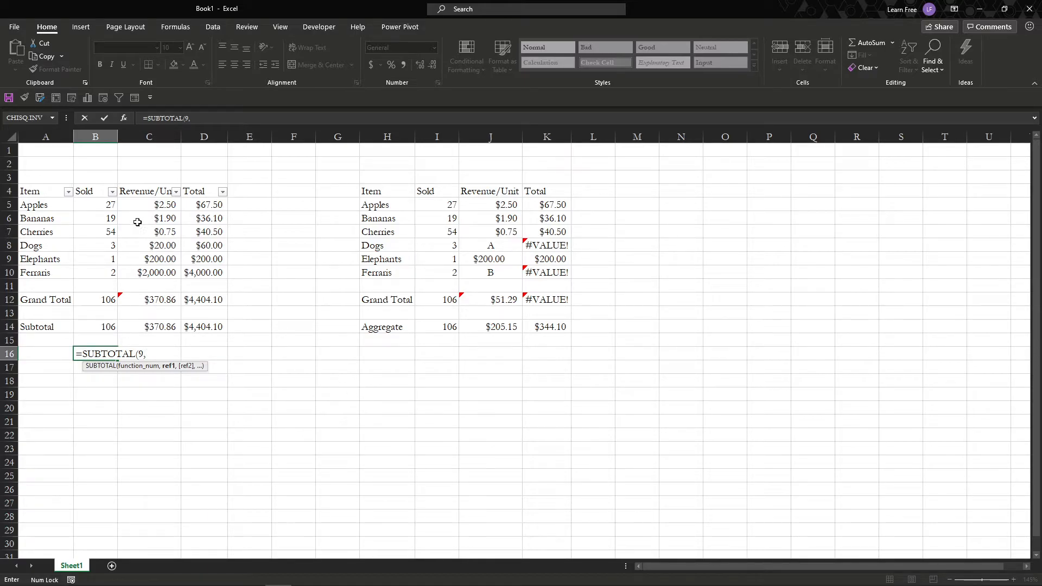
{"action": "left_click", "coordinate": [92, 200]}
{"action": "left_click_drag", "start_coordinate": [92, 200], "coordinate": [90, 268]}
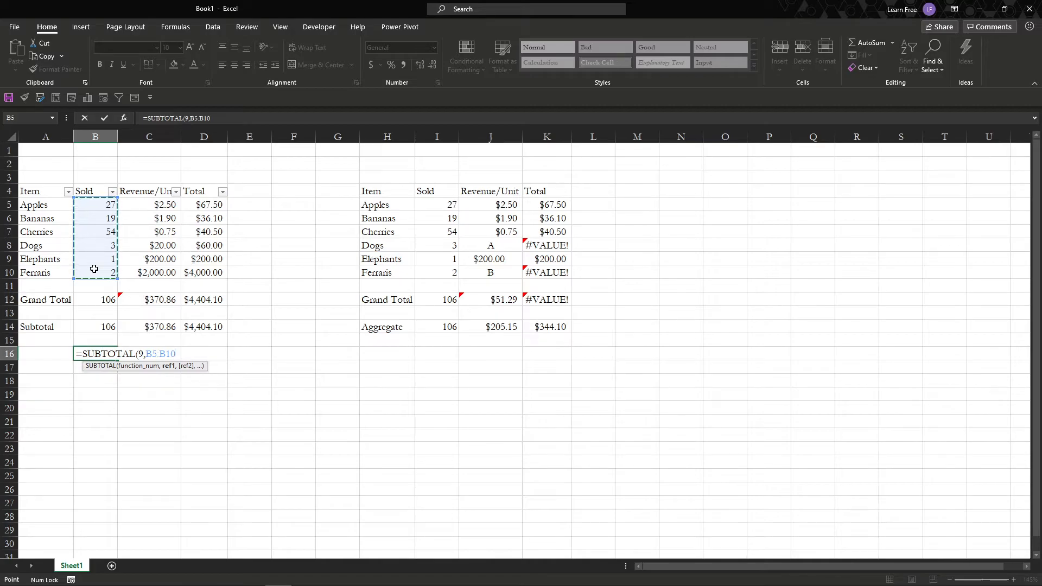
{"action": "type", "text": ")"}
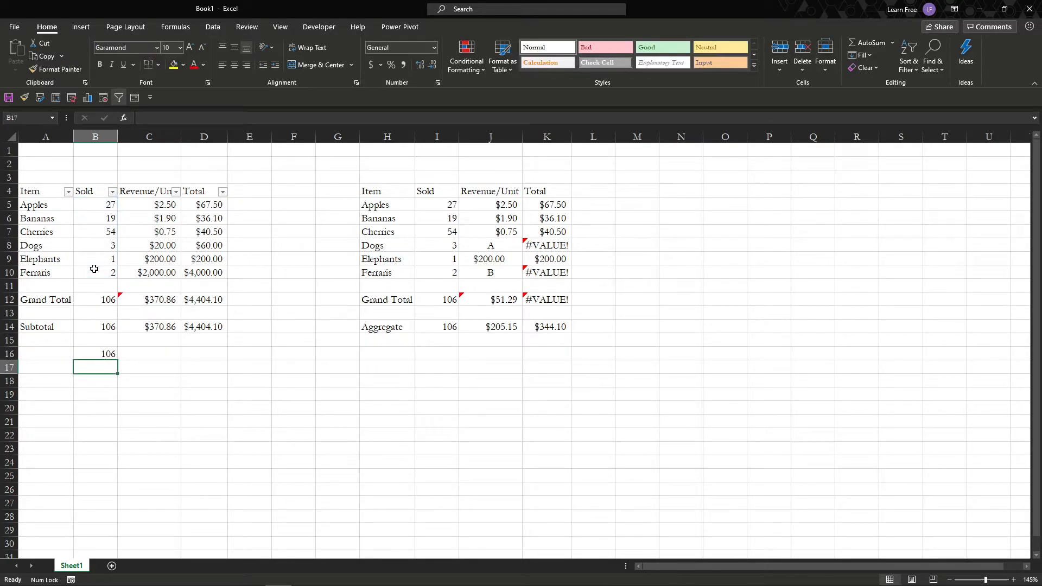
Compare the formulas in the Sold column's cells B14, B16 and B12.
{"action": "left_click", "coordinate": [79, 324]}
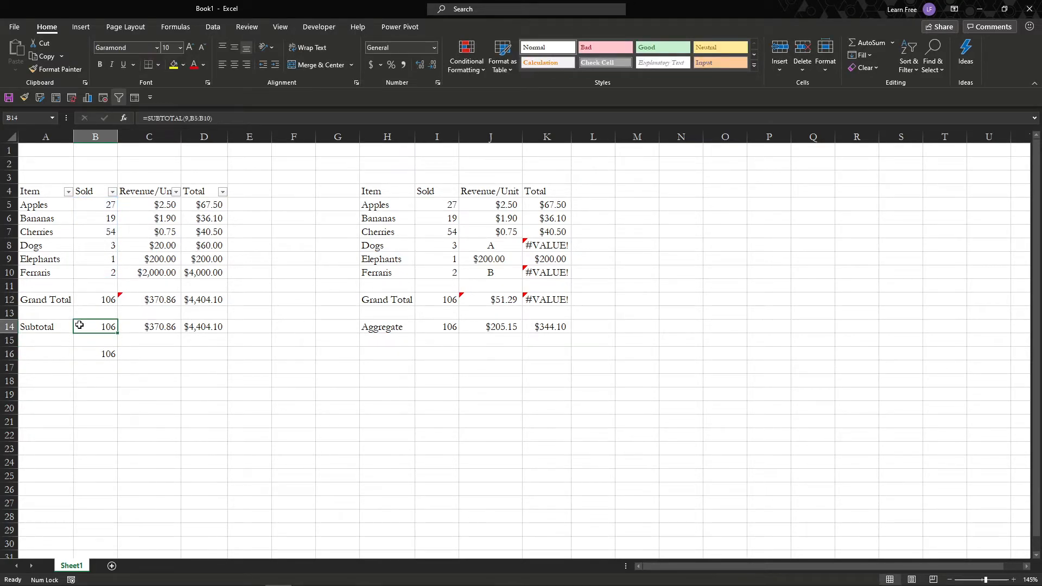
{"action": "double_click", "coordinate": [79, 325]}
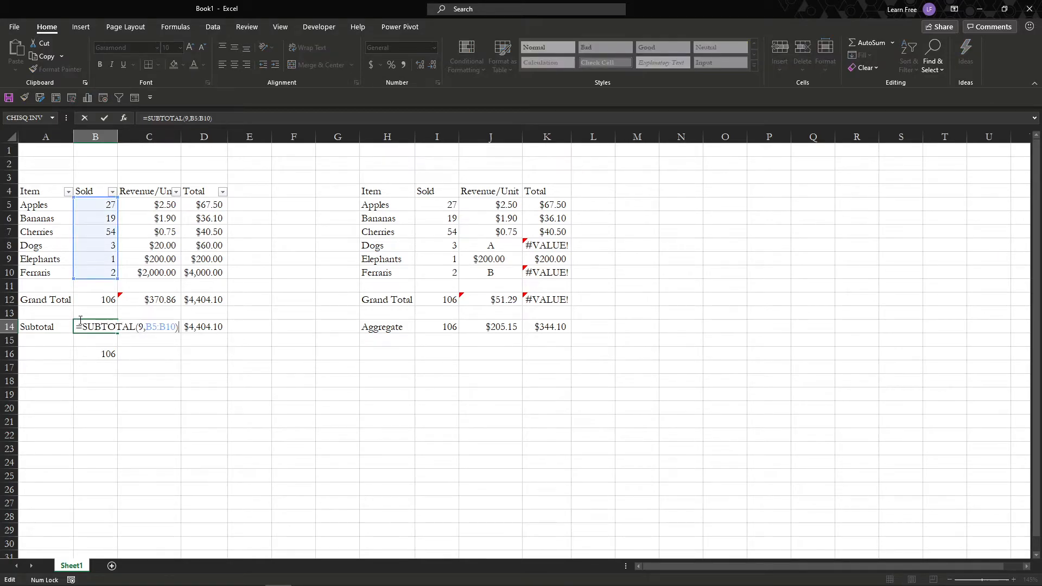
{"action": "key", "text": "Escape"}
{"action": "left_click", "coordinate": [84, 354]}
{"action": "double_click", "coordinate": [84, 354]}
{"action": "key", "text": "Escape"}
{"action": "left_click", "coordinate": [88, 296]}
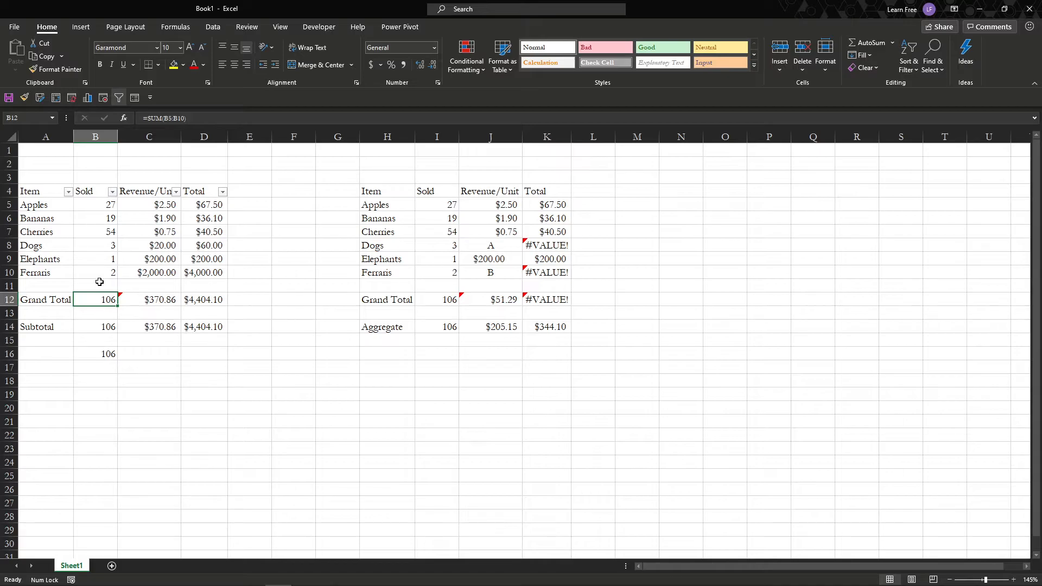
{"action": "key", "text": "F2"}
{"action": "key", "text": "Escape"}
Select the Sold values B6:B10 to check their sum, and select the results in B14:B16.
{"action": "left_click", "coordinate": [95, 220]}
{"action": "left_click_drag", "start_coordinate": [95, 220], "coordinate": [96, 270]}
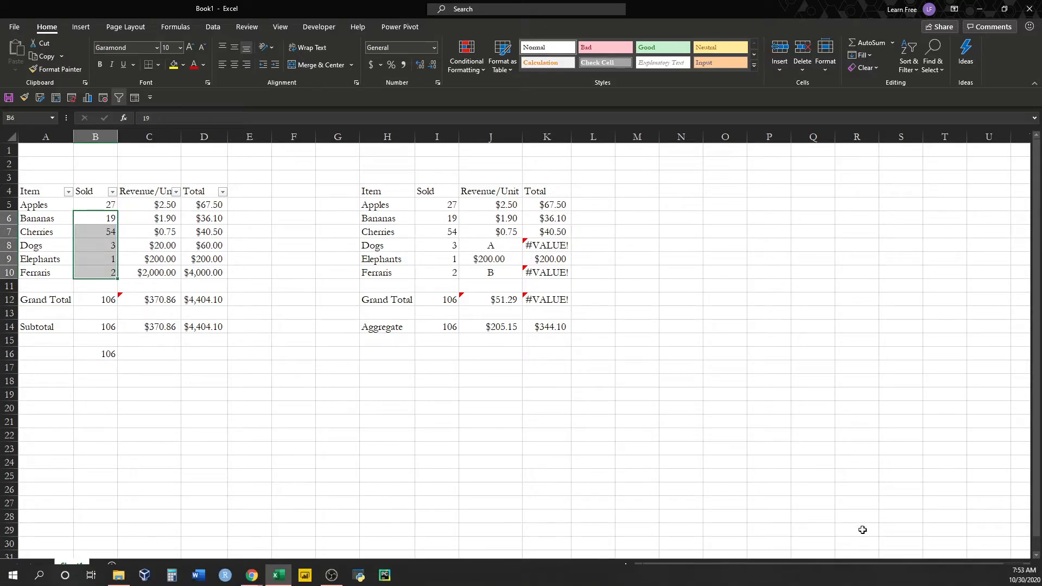
{"action": "left_click_drag", "start_coordinate": [98, 305], "coordinate": [106, 356]}
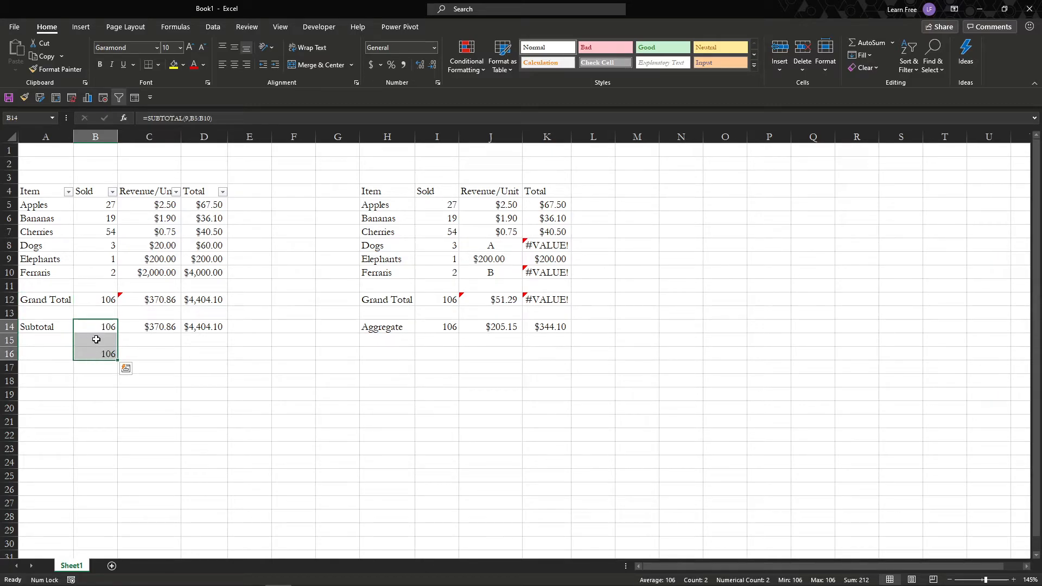
Filter the first table's Item column to exclude Apples.
{"action": "left_click_drag", "start_coordinate": [87, 214], "coordinate": [82, 202]}
{"action": "left_click", "coordinate": [67, 193]}
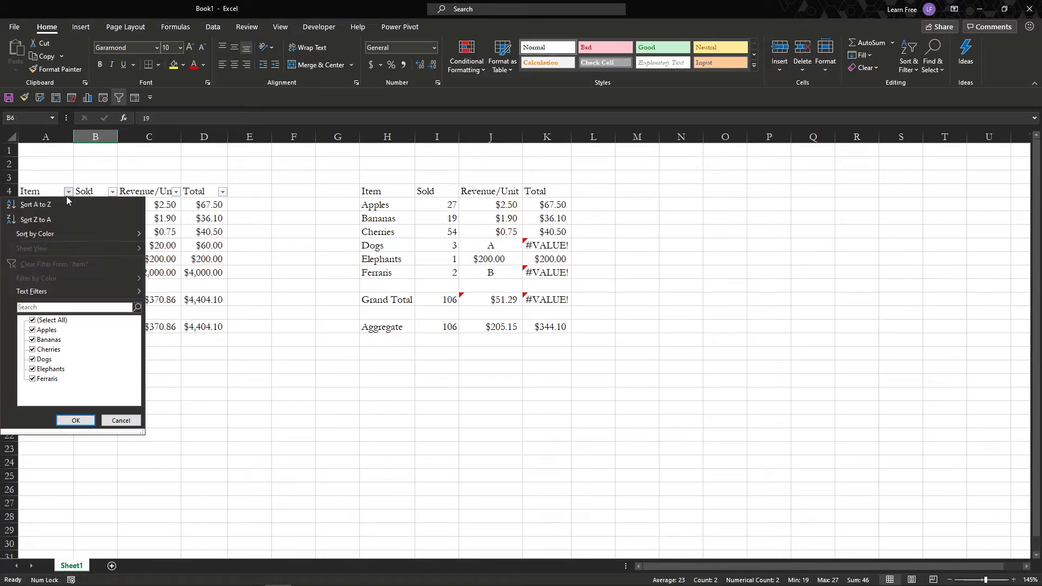
{"action": "left_click", "coordinate": [33, 331]}
{"action": "left_click", "coordinate": [76, 420]}
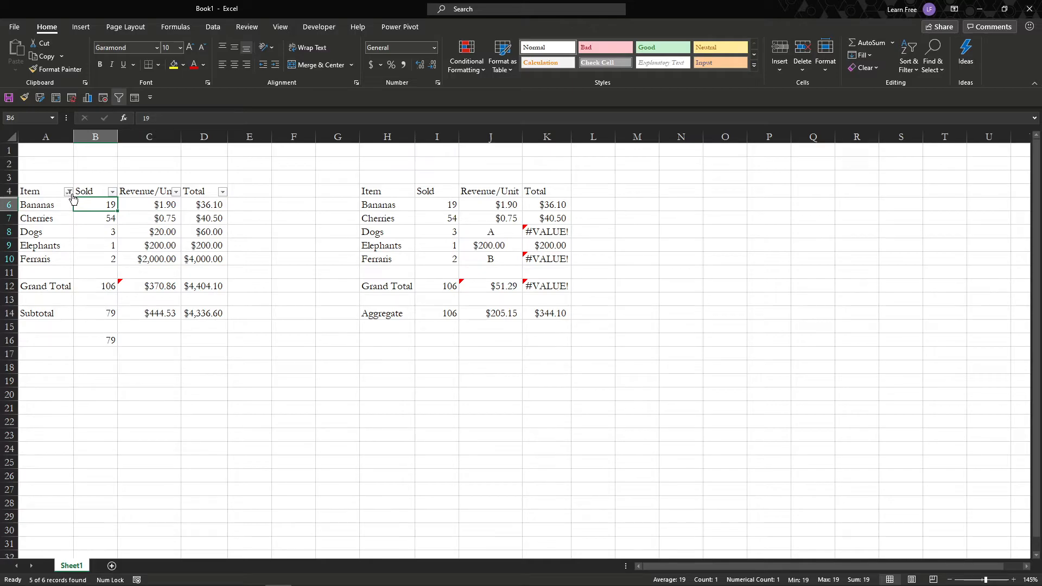
With Apples filtered out, compare the Grand Total and Subtotal formulas in C12, C14, D14 and D12.
{"action": "left_click", "coordinate": [168, 287]}
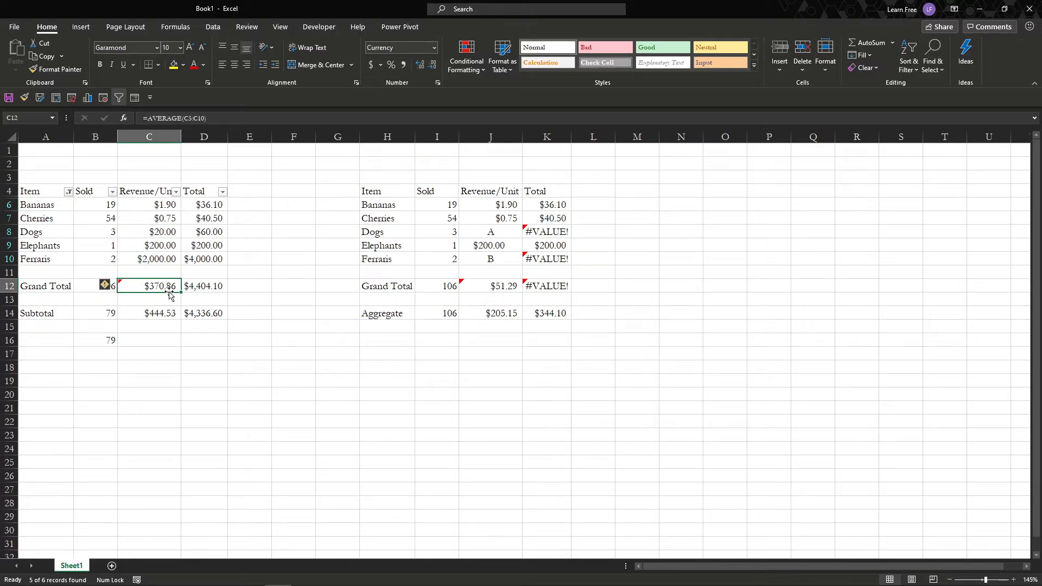
{"action": "key", "text": "F2"}
{"action": "key", "text": "Escape"}
{"action": "left_click", "coordinate": [163, 315]}
{"action": "key", "text": "F2"}
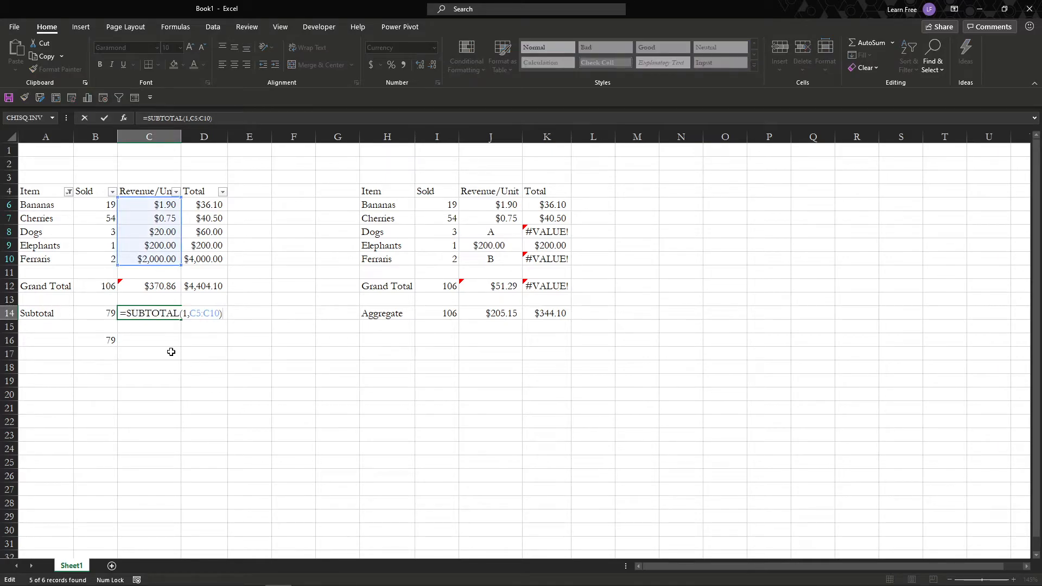
{"action": "key", "text": "Escape"}
{"action": "left_click", "coordinate": [202, 312]}
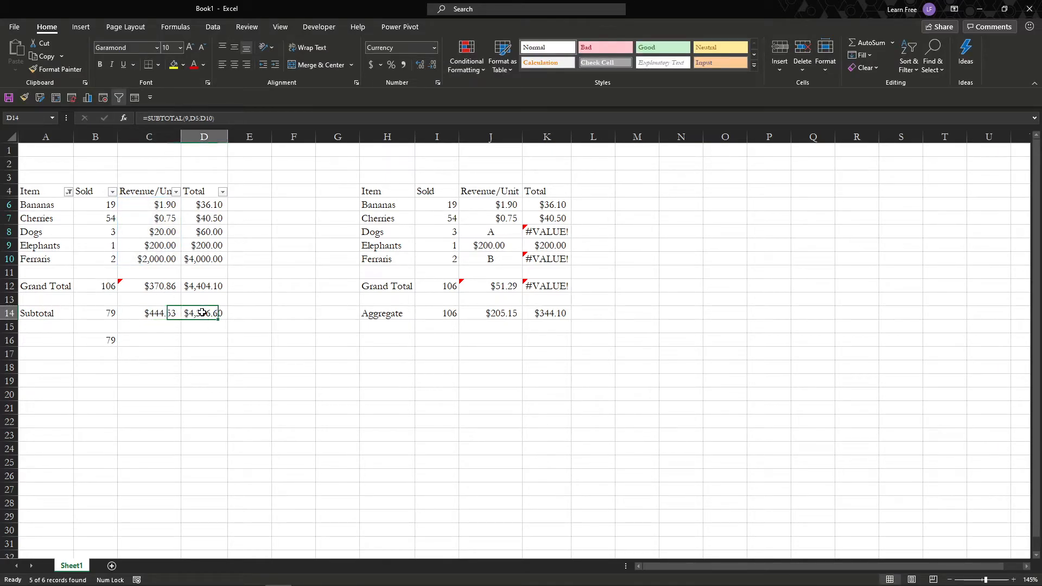
{"action": "key", "text": "F2"}
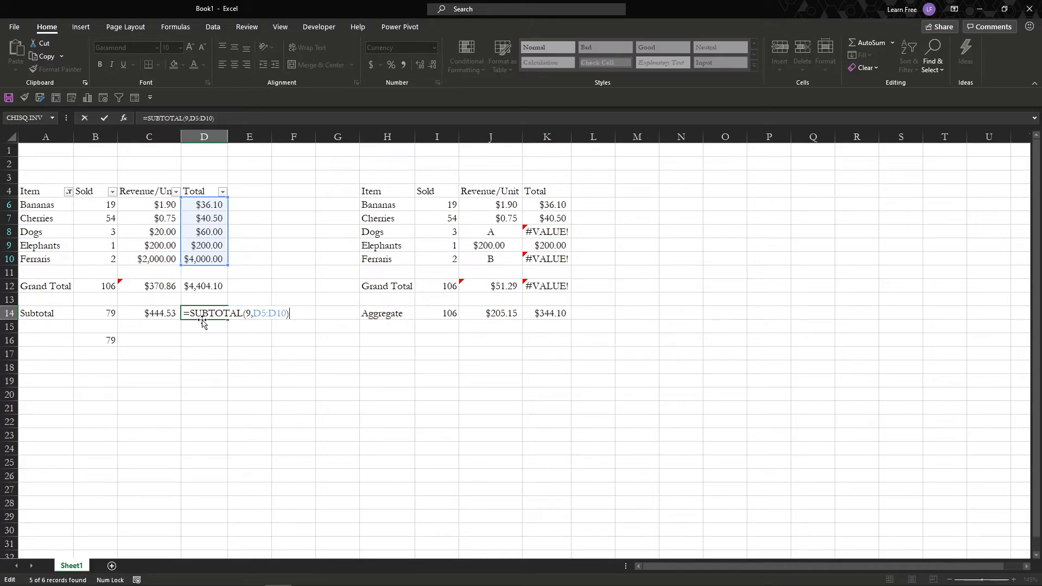
{"action": "left_click", "coordinate": [216, 290]}
{"action": "key", "text": "F2"}
{"action": "key", "text": "Escape"}
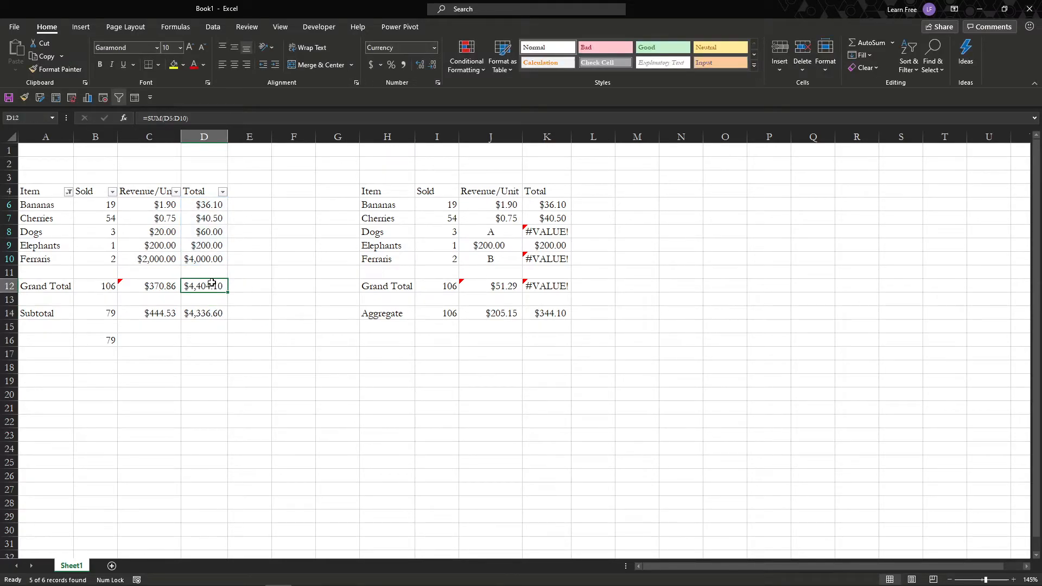
Clear the filter from the Item column so every item is listed again.
{"action": "left_click", "coordinate": [64, 195]}
{"action": "left_click", "coordinate": [68, 192]}
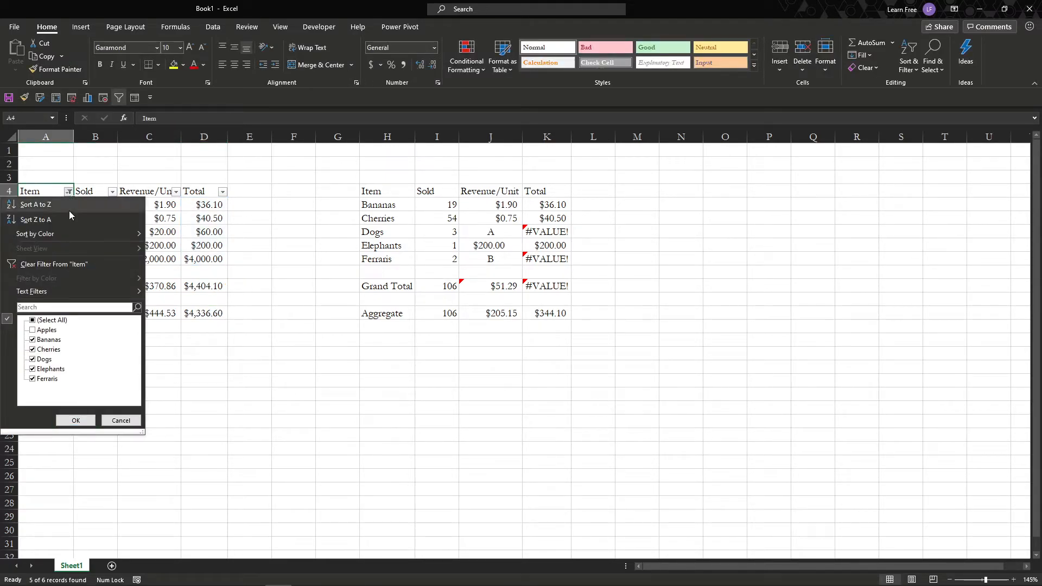
{"action": "left_click", "coordinate": [65, 263]}
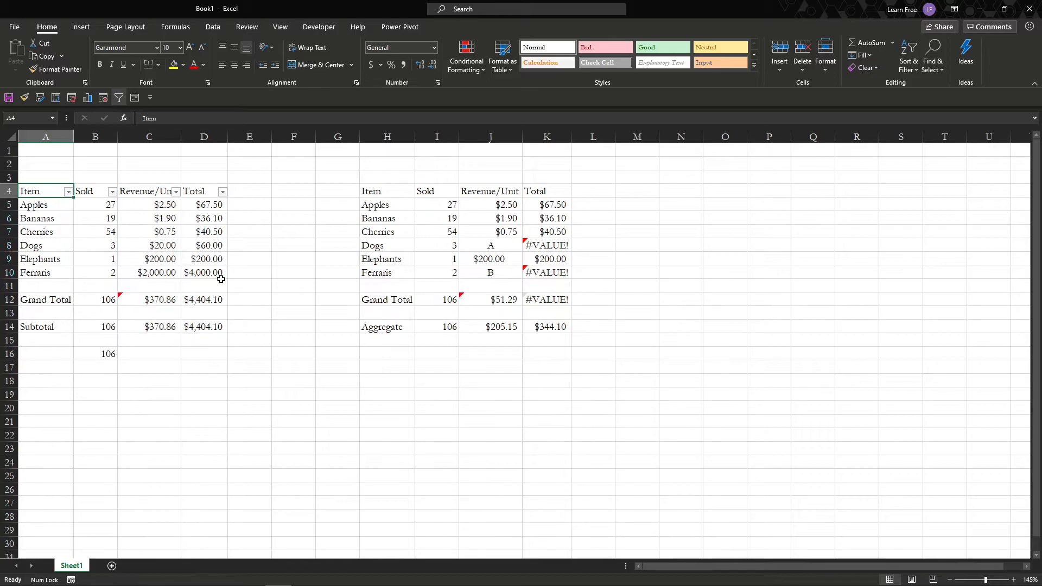
Examine the second table's AGGREGATE formula in I14 and the Dogs total formula in K8.
{"action": "left_click", "coordinate": [453, 205]}
{"action": "left_click", "coordinate": [427, 324]}
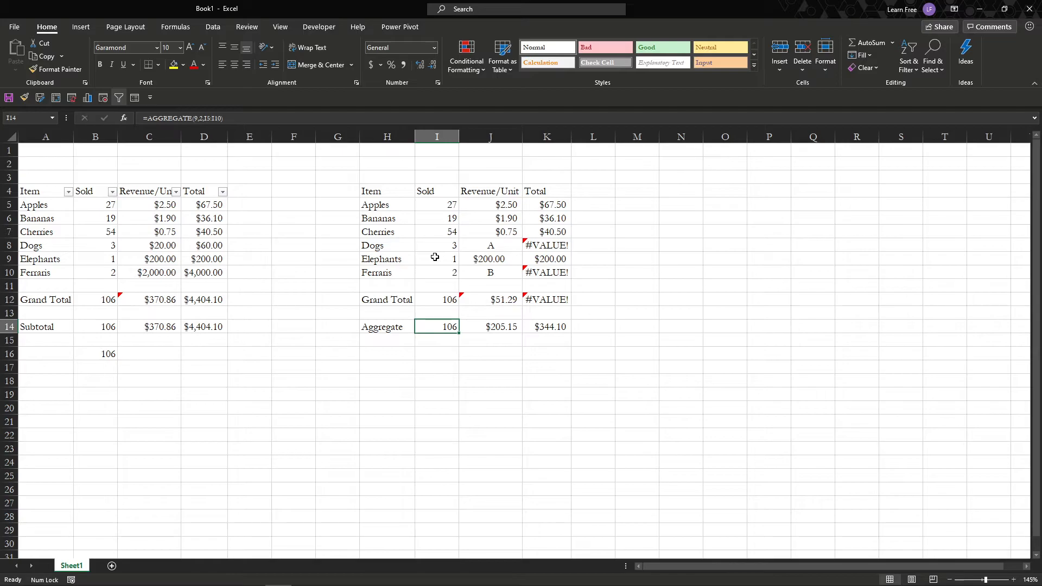
{"action": "left_click", "coordinate": [561, 242]}
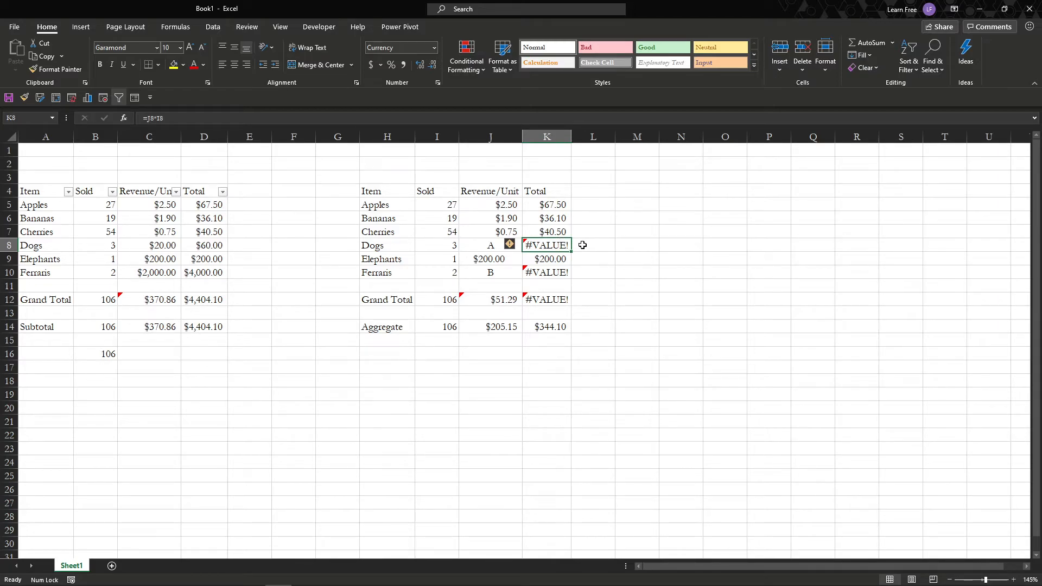
{"action": "double_click", "coordinate": [563, 244]}
{"action": "key", "text": "Escape"}
Examine the second table's Grand Total formulas in K12 and J12.
{"action": "left_click", "coordinate": [549, 300]}
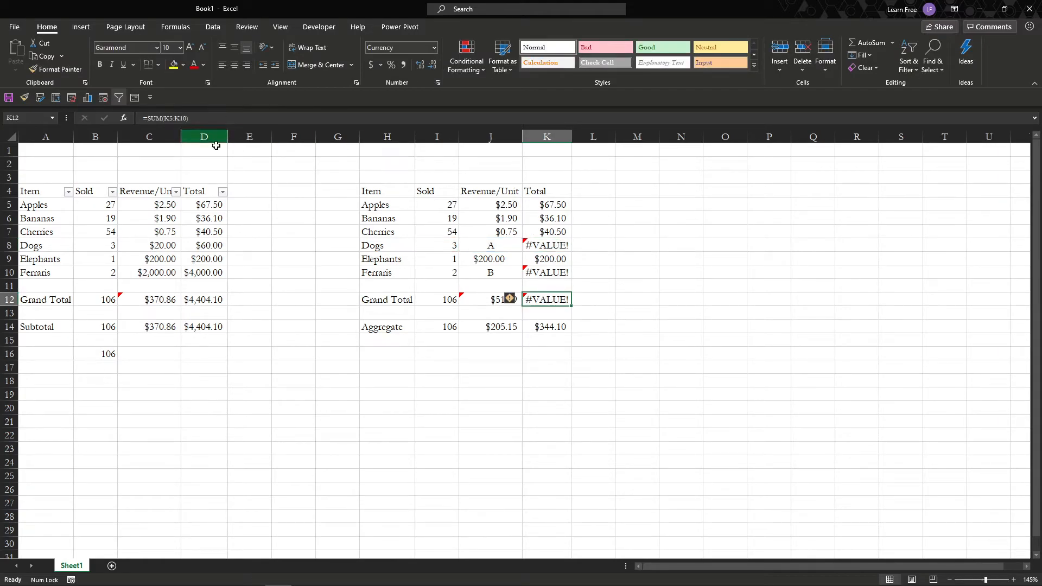
{"action": "key", "text": "F2"}
{"action": "left_click", "coordinate": [481, 303]}
{"action": "key", "text": "F2"}
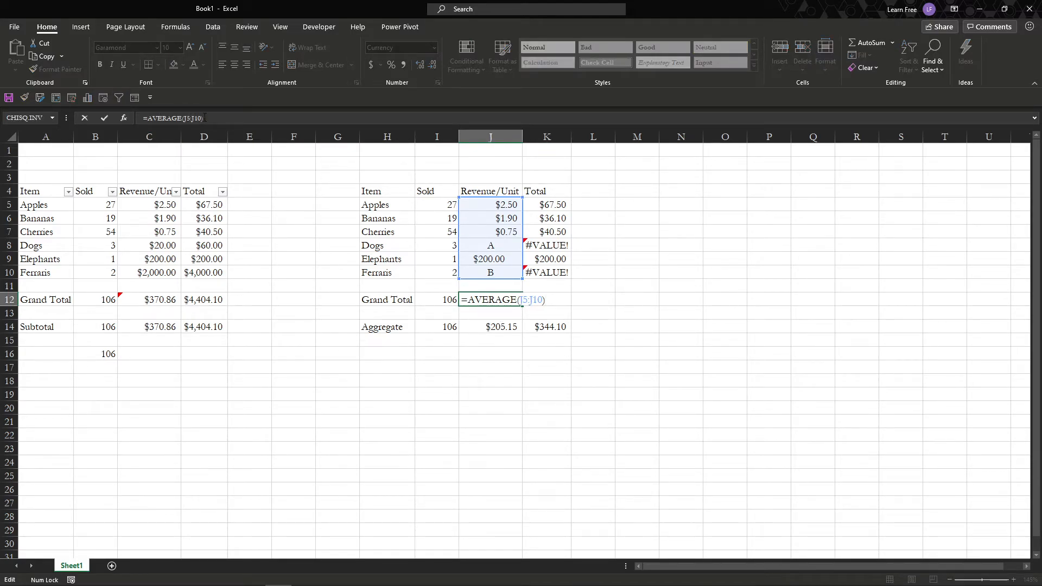
{"action": "key", "text": "ctrl+Return"}
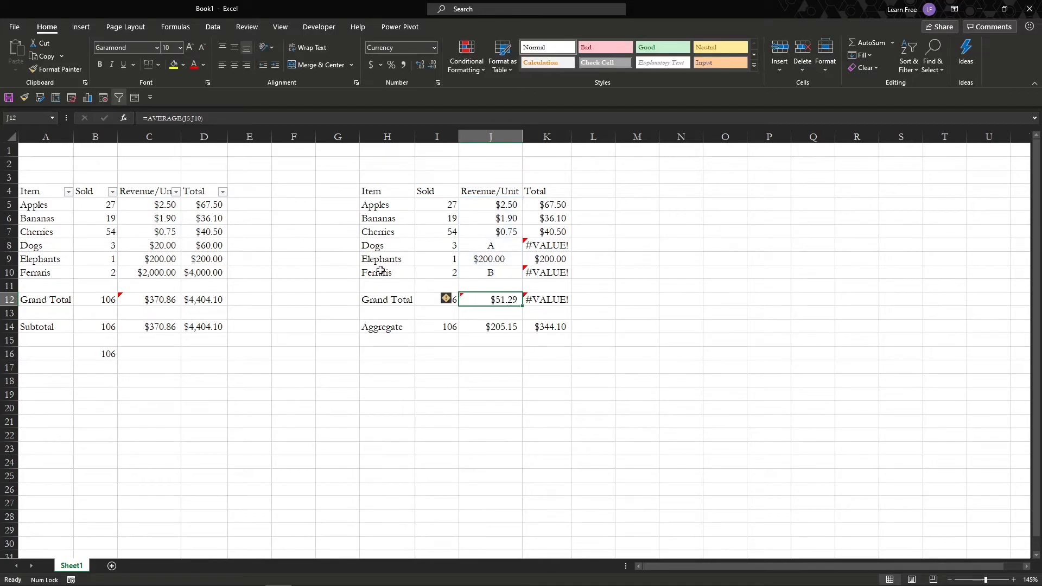
Examine the AGGREGATE formulas in J14 and K14, and compare K14 with the SUM formula in K12.
{"action": "left_click", "coordinate": [473, 330]}
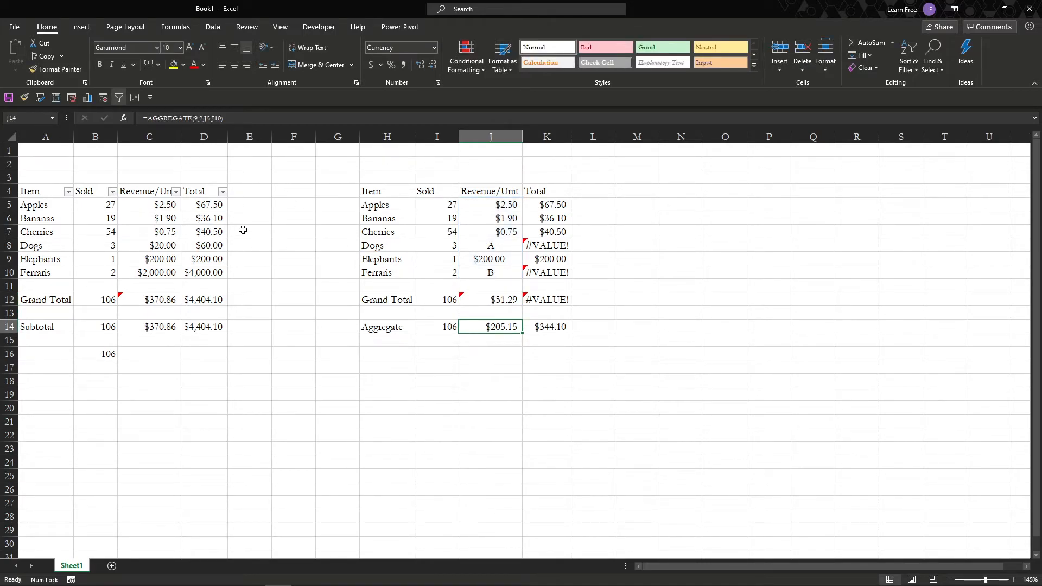
{"action": "key", "text": "F2"}
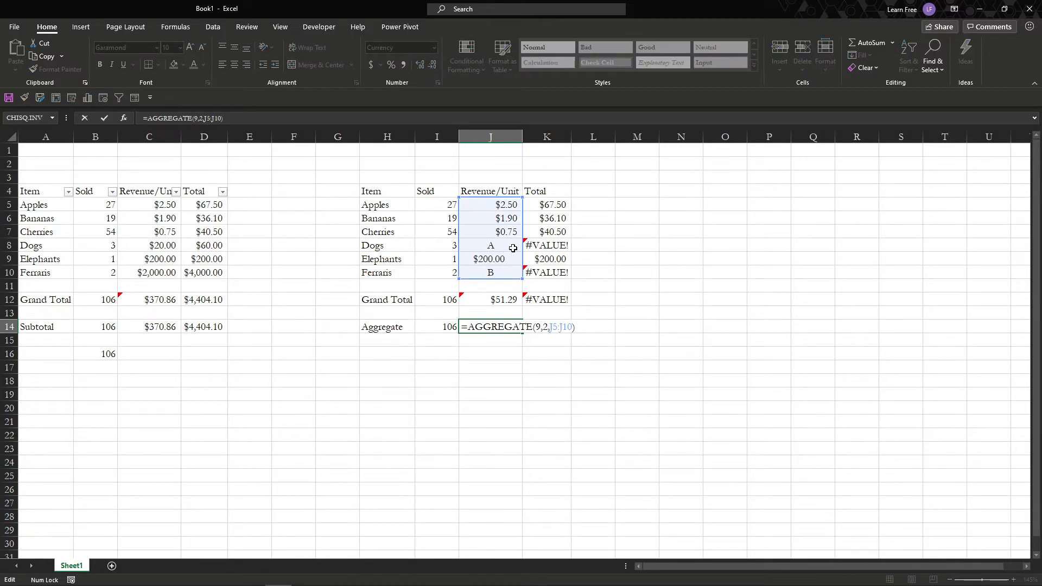
{"action": "key", "text": "ctrl+Return"}
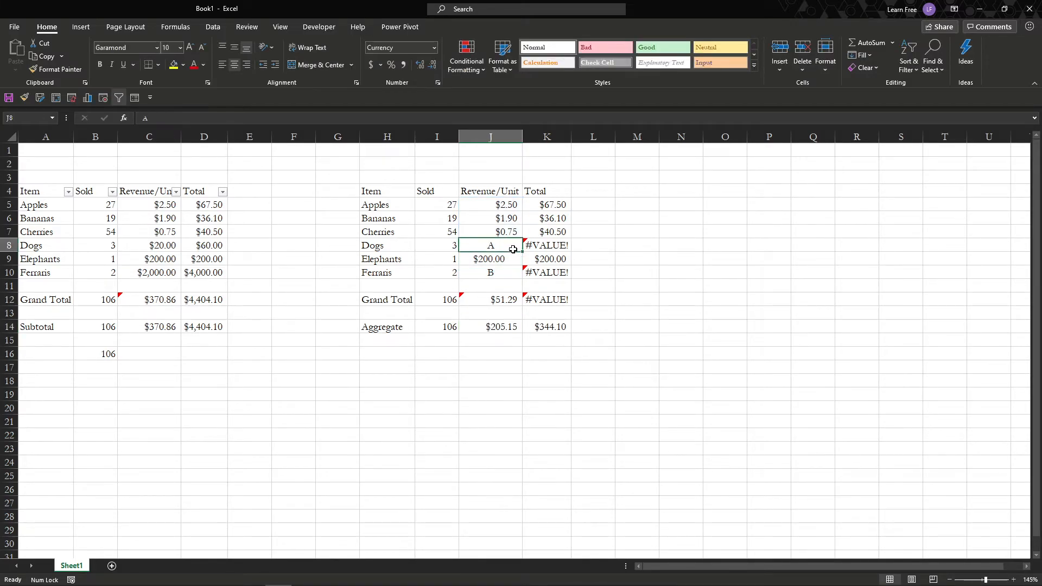
{"action": "left_click", "coordinate": [562, 308]}
{"action": "left_click", "coordinate": [537, 302]}
{"action": "left_click_drag", "start_coordinate": [559, 329], "coordinate": [563, 344]}
{"action": "left_click", "coordinate": [558, 328]}
{"action": "key", "text": "F2"}
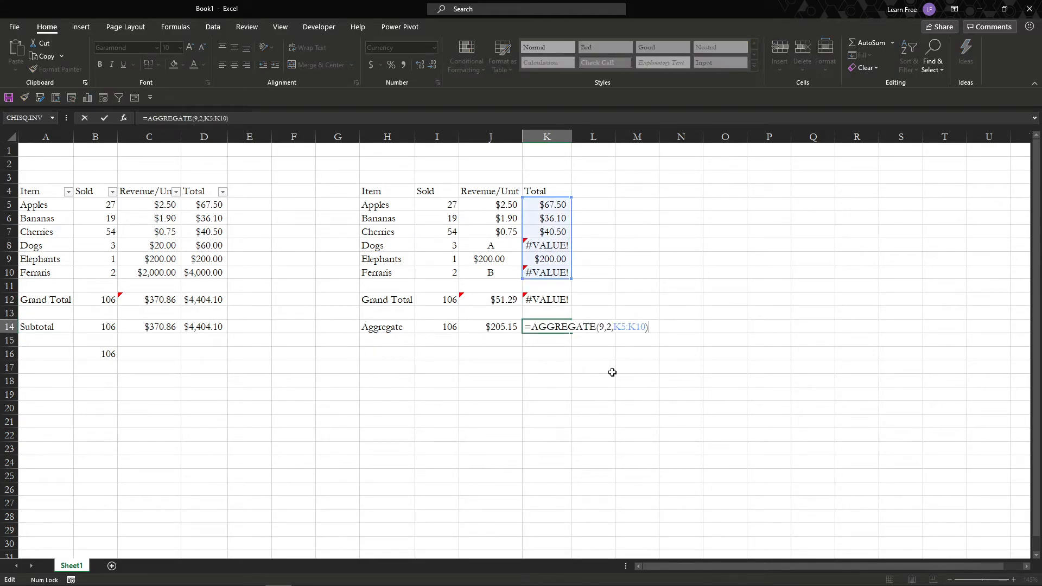
{"action": "key", "text": "Escape"}
{"action": "left_click", "coordinate": [540, 300]}
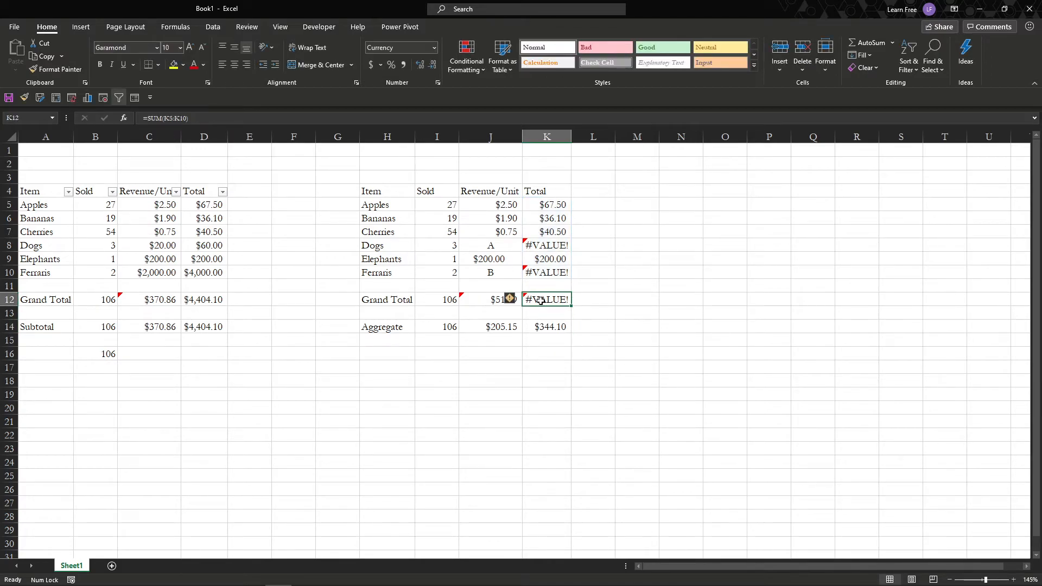
{"action": "left_click", "coordinate": [548, 328]}
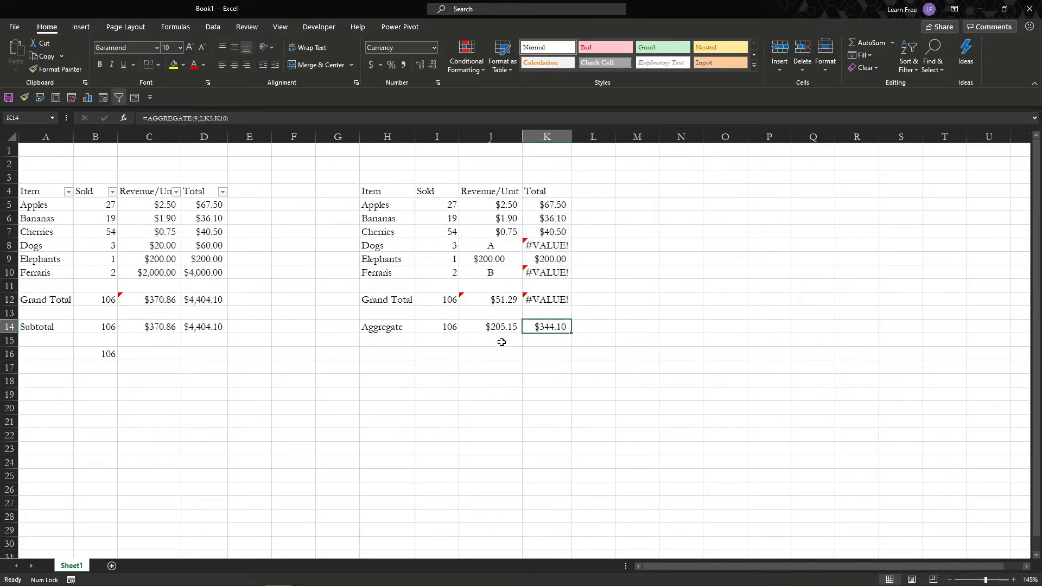
Start an AGGREGATE formula in K16 with function number 9 (SUM).
{"action": "left_click", "coordinate": [542, 353]}
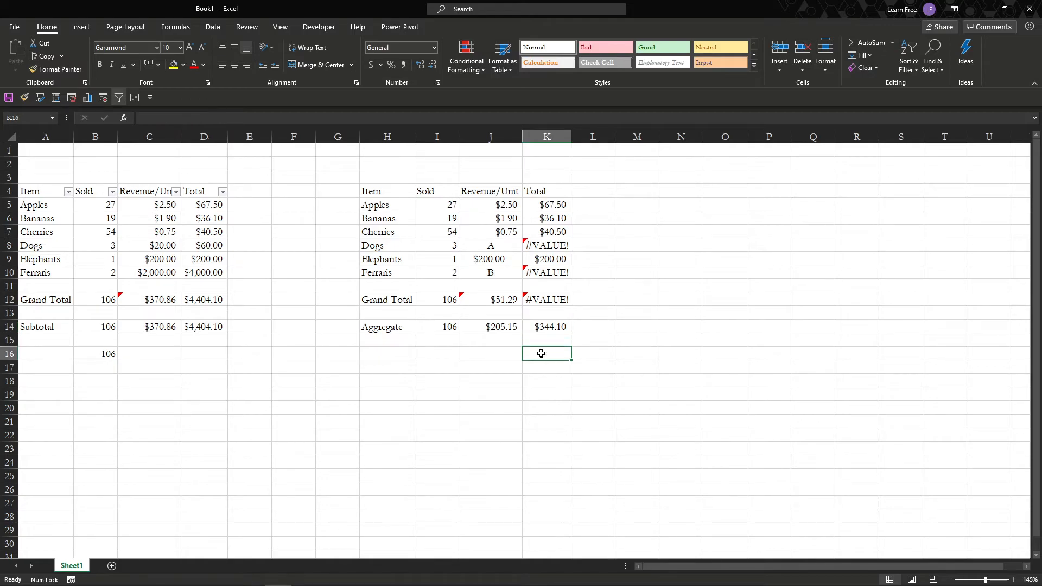
{"action": "type", "text": "="}
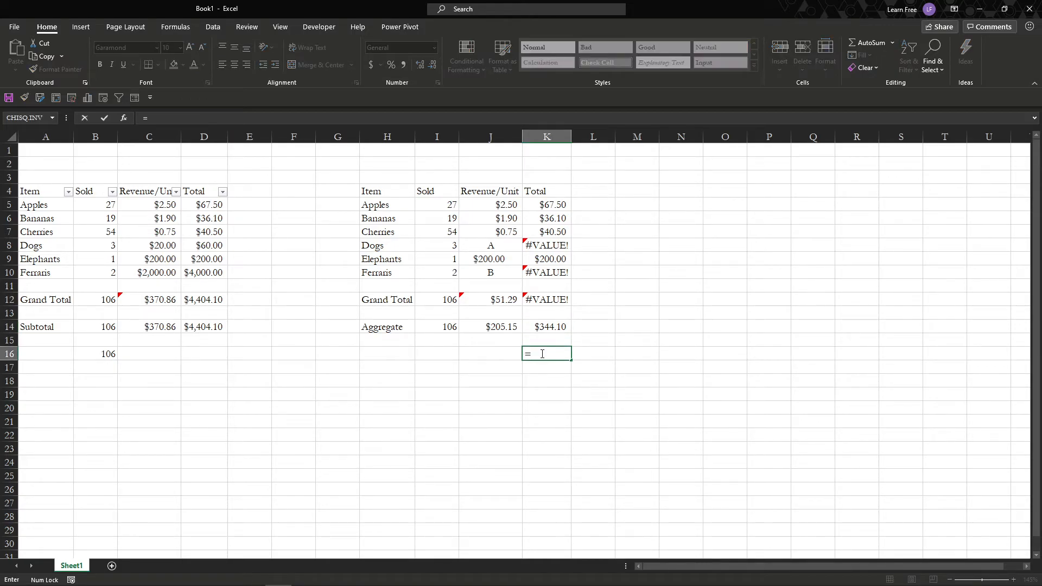
{"action": "type", "text": "aggre"}
{"action": "key", "text": "Tab"}
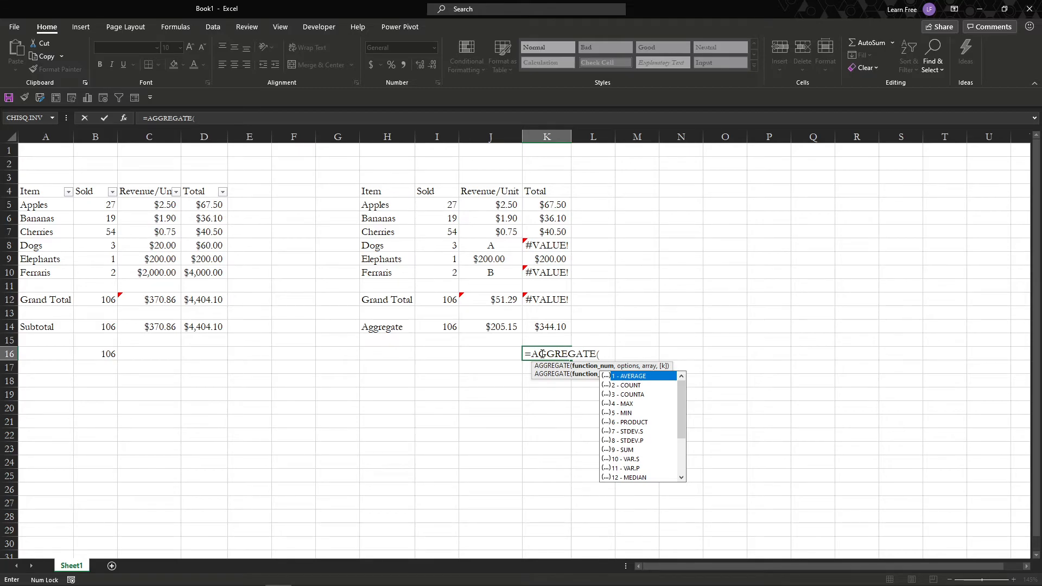
{"action": "type", "text": "9,"}
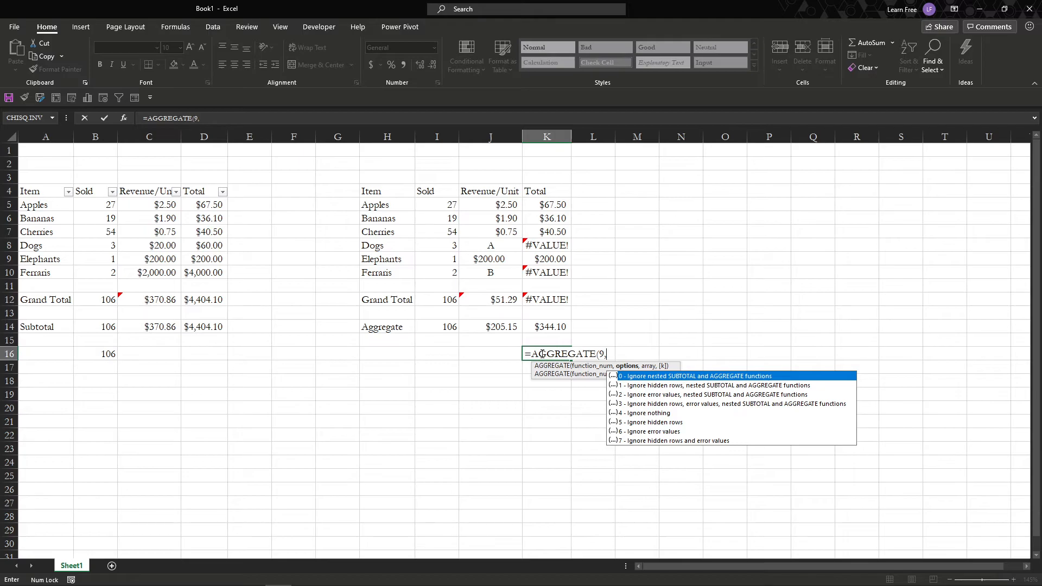
Set the K16 formula's options argument to 7, ignoring hidden rows and error values.
{"action": "key", "text": "Down"}
{"action": "key", "text": "Down"}
{"action": "key", "text": "Down"}
{"action": "key", "text": "Down"}
{"action": "key", "text": "Down"}
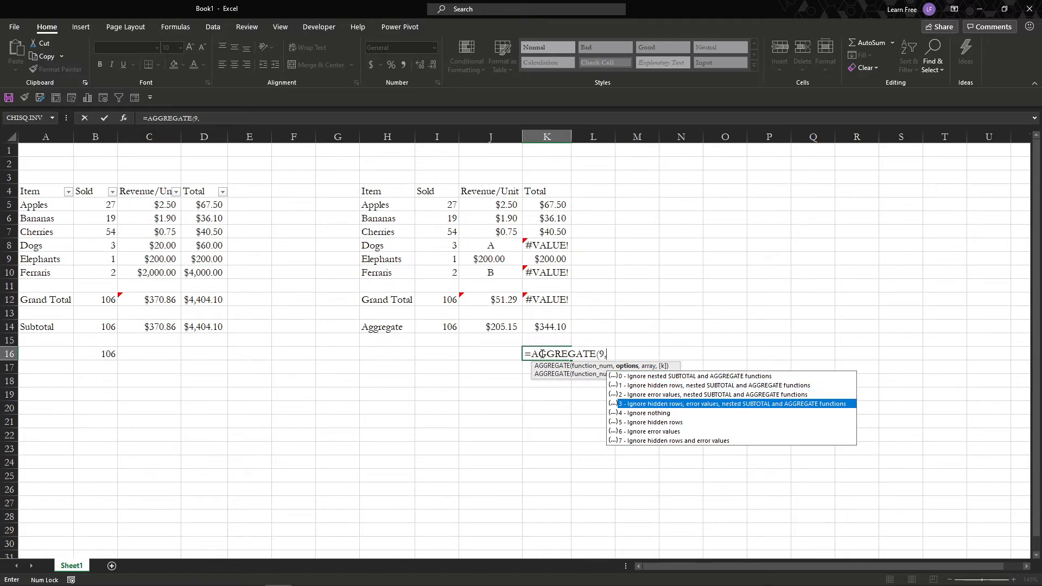
{"action": "key", "text": "Up"}
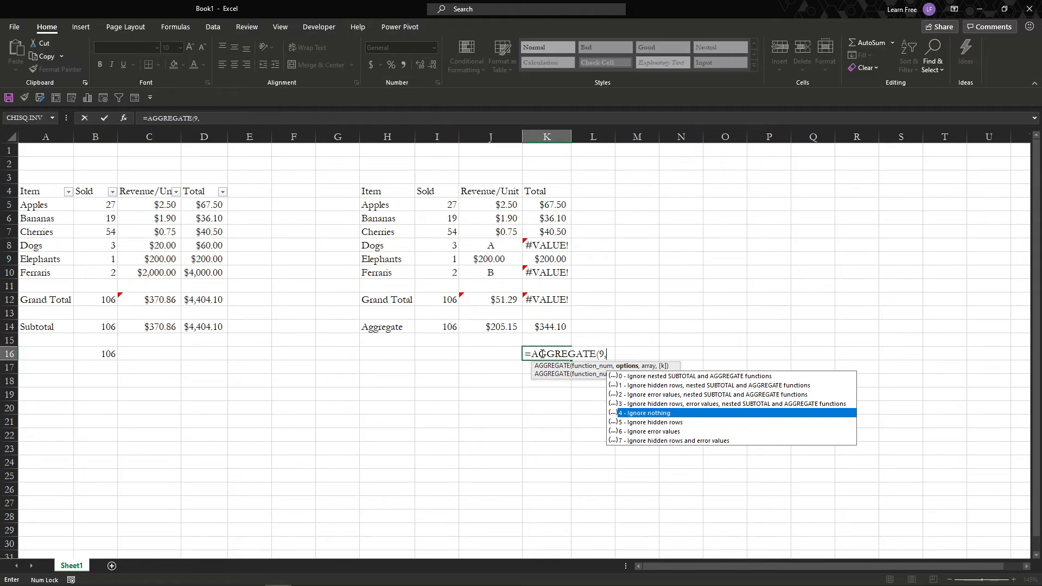
{"action": "key", "text": "Down"}
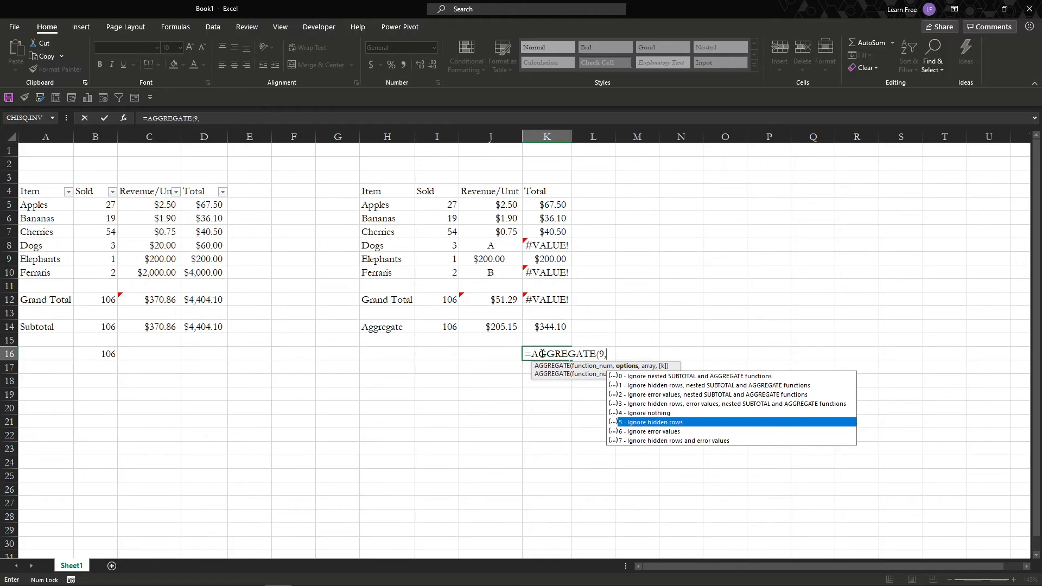
{"action": "key", "text": "Down"}
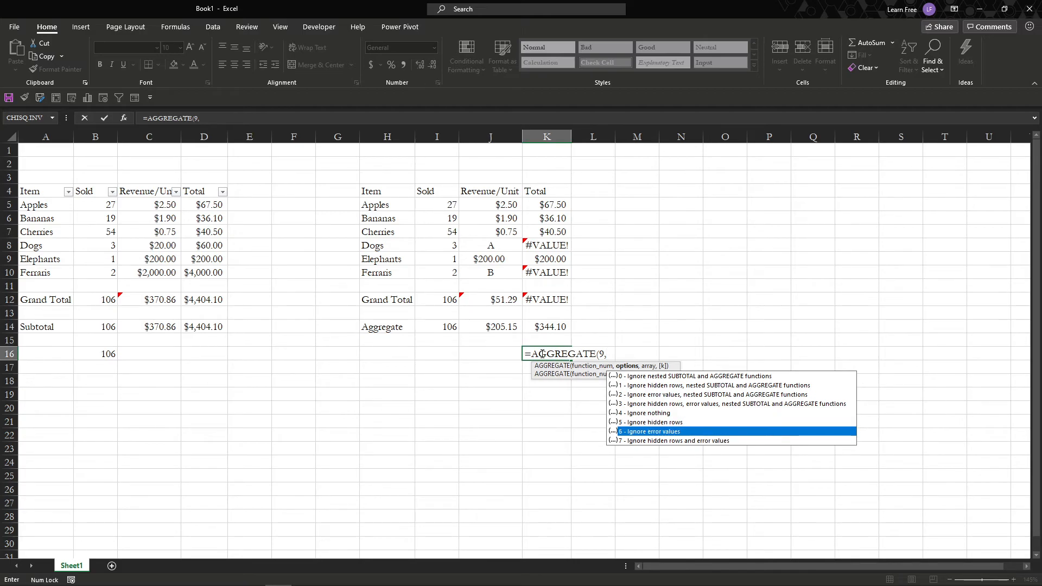
{"action": "key", "text": "Down"}
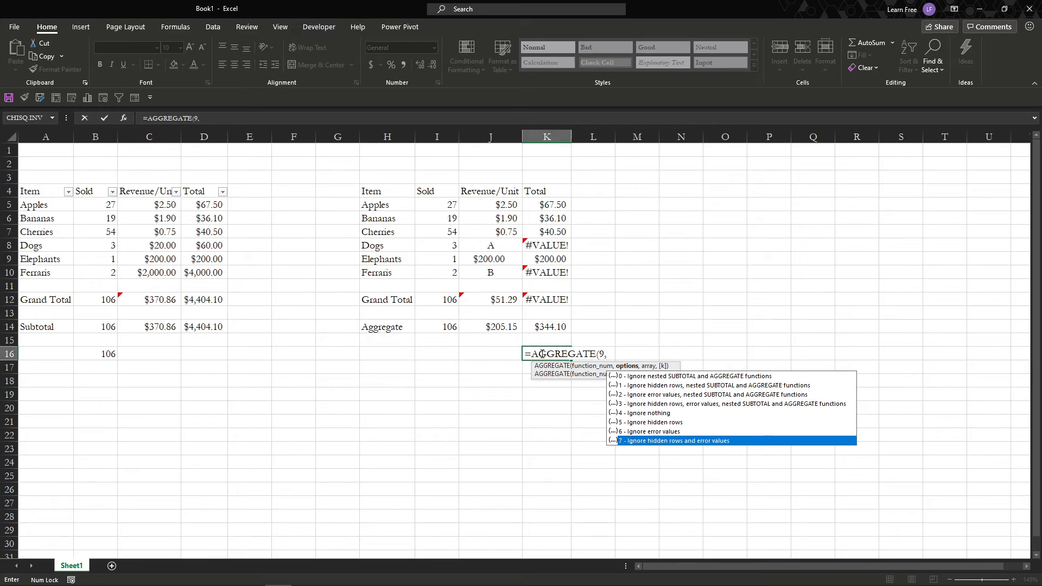
{"action": "type", "text": "7"}
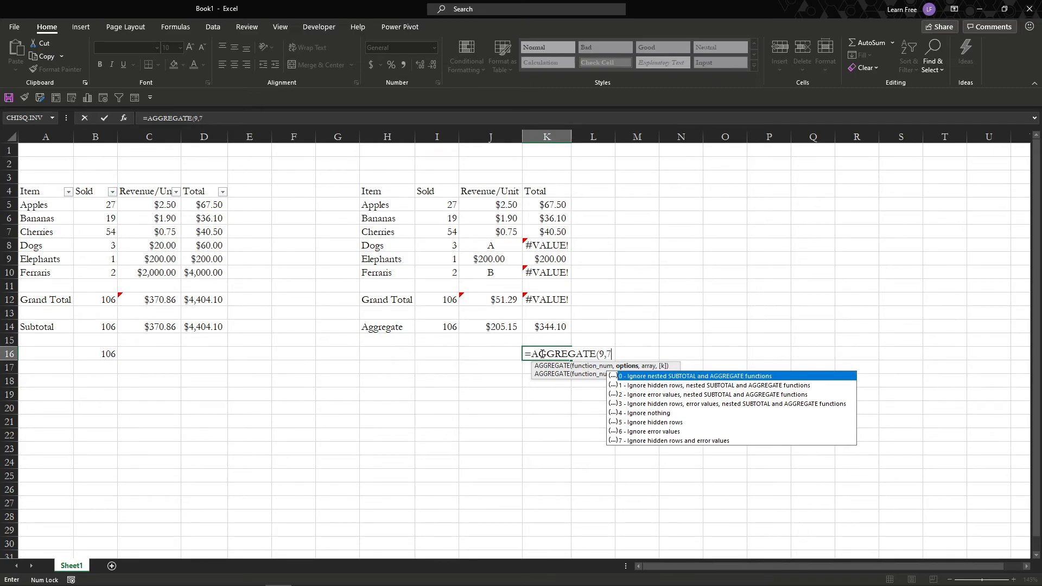
{"action": "type", "text": ","}
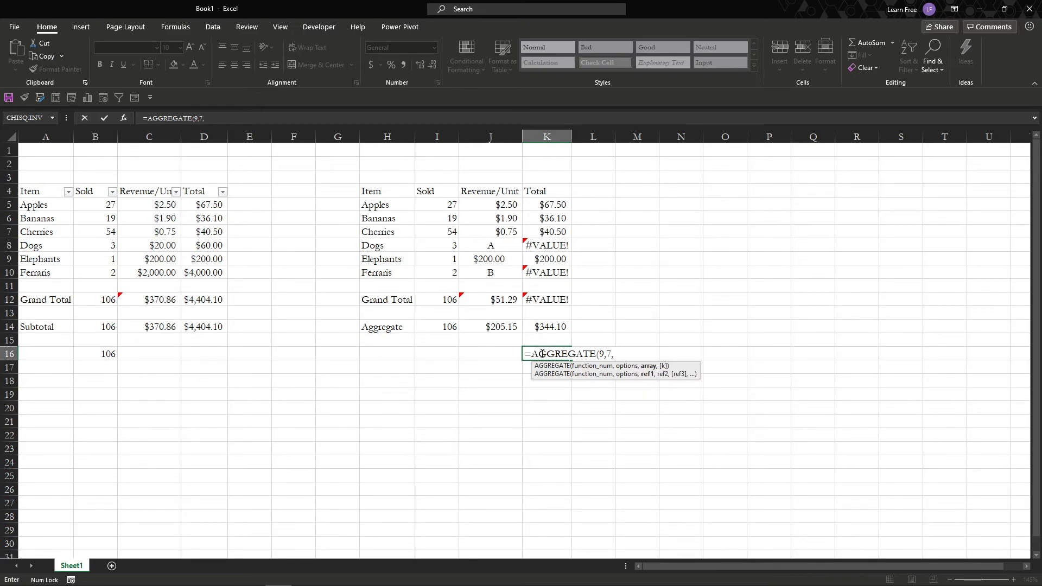
Complete the K16 AGGREGATE formula with the range K5:K10 and format the cell as currency.
{"action": "key", "text": "Up"}
{"action": "key", "text": "Up"}
{"action": "key", "text": "Up"}
{"action": "key", "text": "Up"}
{"action": "key", "text": "Up"}
{"action": "key", "text": "Up"}
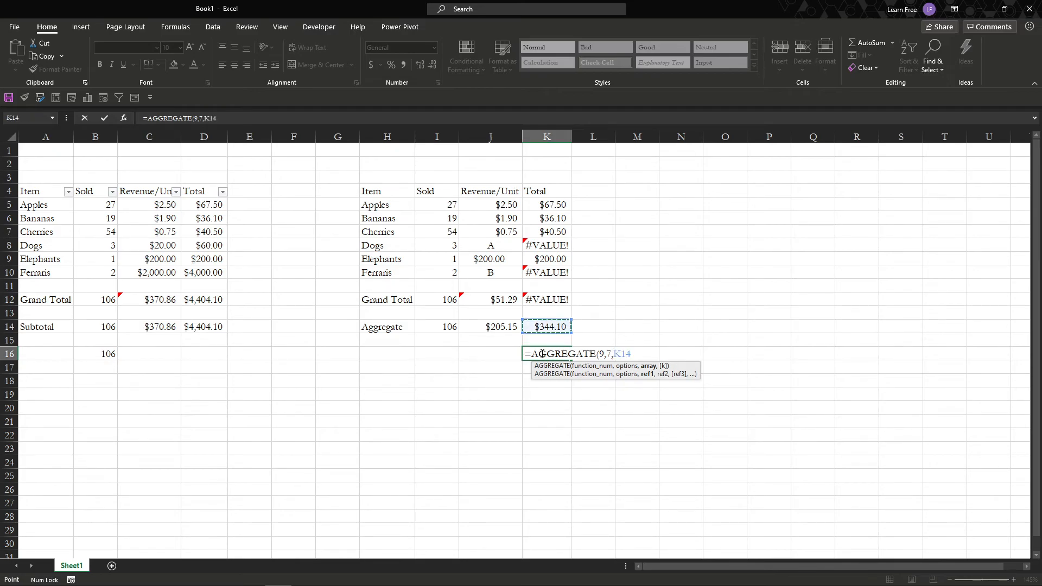
{"action": "key", "text": "shift+Up"}
{"action": "key", "text": "shift+Up"}
{"action": "key", "text": "shift+Up"}
{"action": "key", "text": "shift+Up"}
{"action": "key", "text": "shift+Up"}
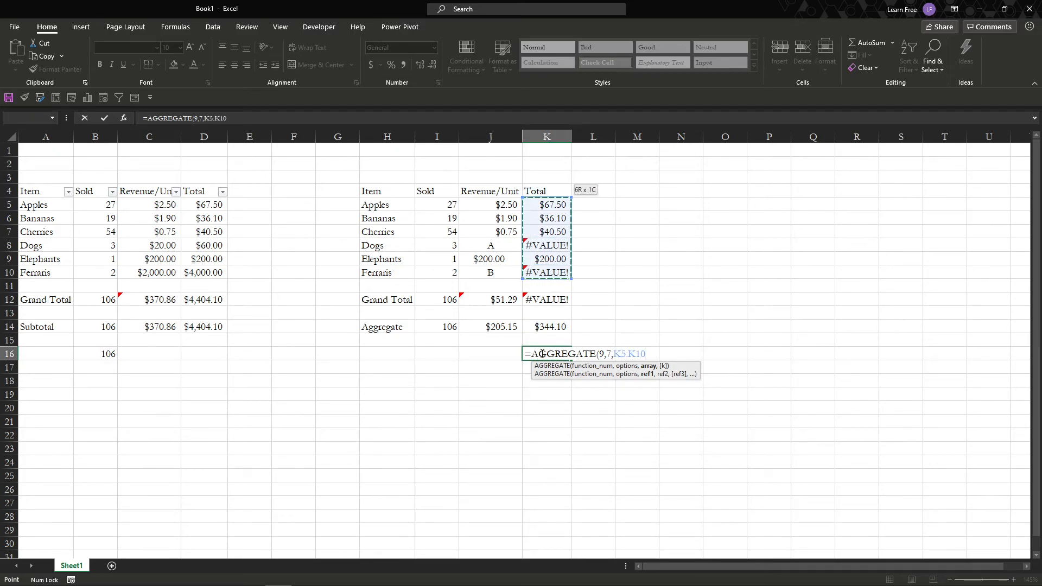
{"action": "key", "text": "Return"}
{"action": "left_click", "coordinate": [541, 353]}
{"action": "key", "text": "ctrl+shift+4"}
Move the filter from the first table to the second table's header row H4:K4.
{"action": "key", "text": "Up"}
{"action": "key", "text": "Up"}
{"action": "key", "text": "Up"}
{"action": "key", "text": "Up"}
{"action": "key", "text": "Up"}
{"action": "key", "text": "Up"}
{"action": "key", "text": "Up"}
{"action": "key", "text": "Up"}
{"action": "key", "text": "Up"}
{"action": "key", "text": "Up"}
{"action": "key", "text": "Up"}
{"action": "key", "text": "Up"}
{"action": "key", "text": "Up"}
{"action": "key", "text": "Up"}
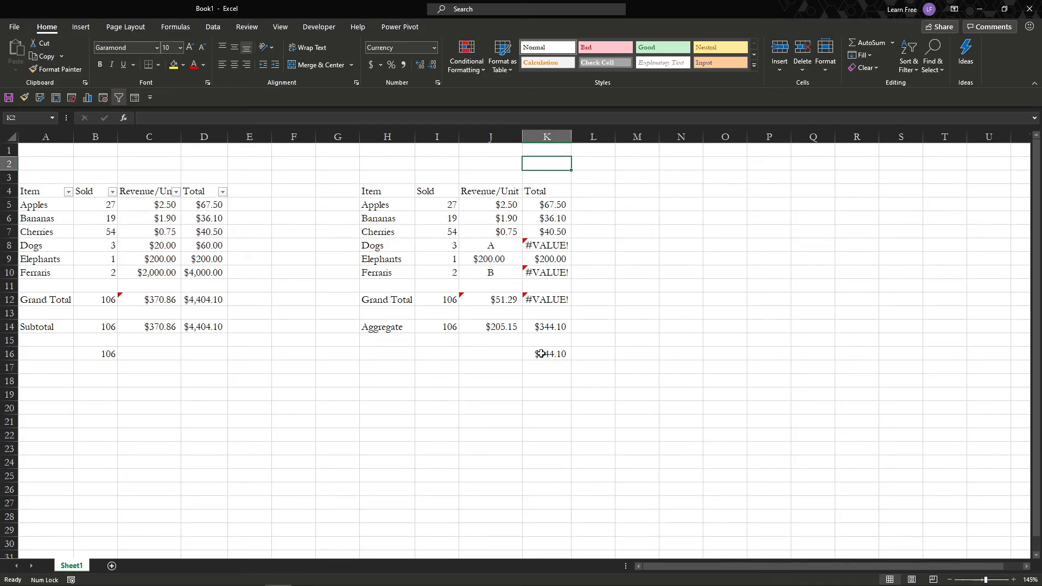
{"action": "key", "text": "Down"}
{"action": "key", "text": "Down"}
{"action": "key", "text": "shift+Left"}
{"action": "key", "text": "shift+Left"}
{"action": "key", "text": "shift+Left"}
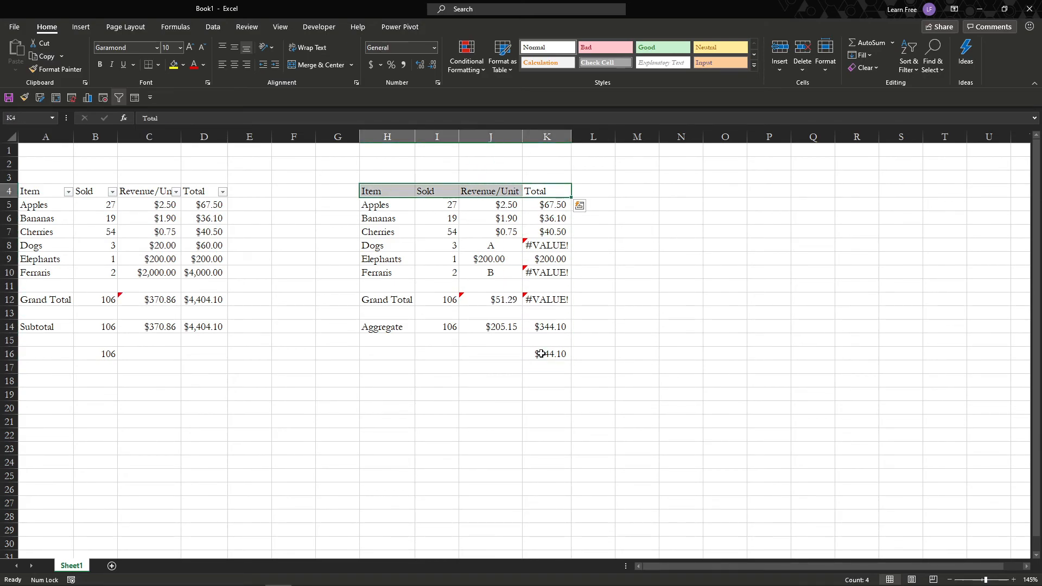
{"action": "left_click", "coordinate": [908, 67]}
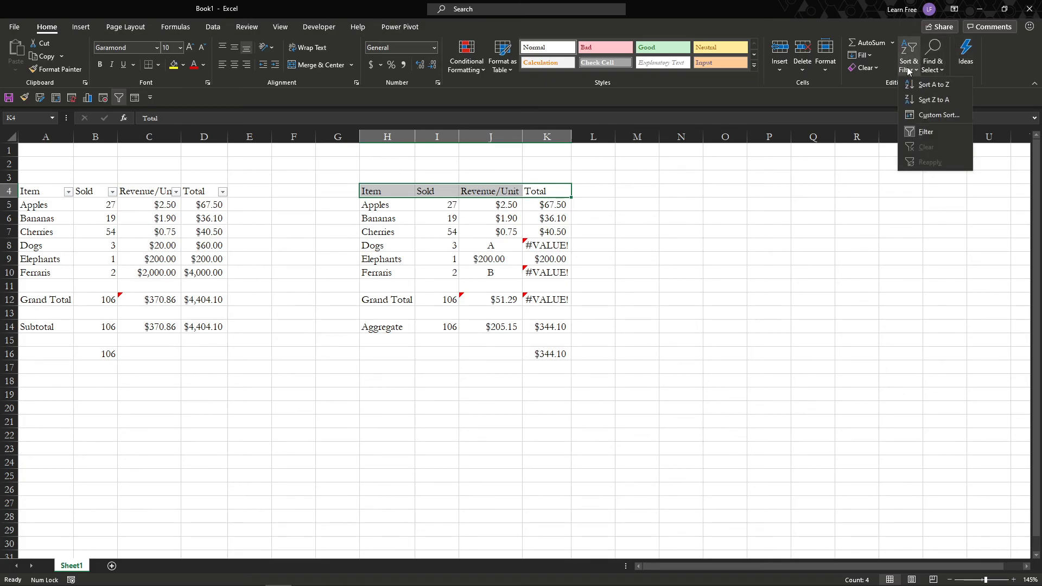
{"action": "left_click", "coordinate": [922, 132]}
{"action": "left_click", "coordinate": [908, 62]}
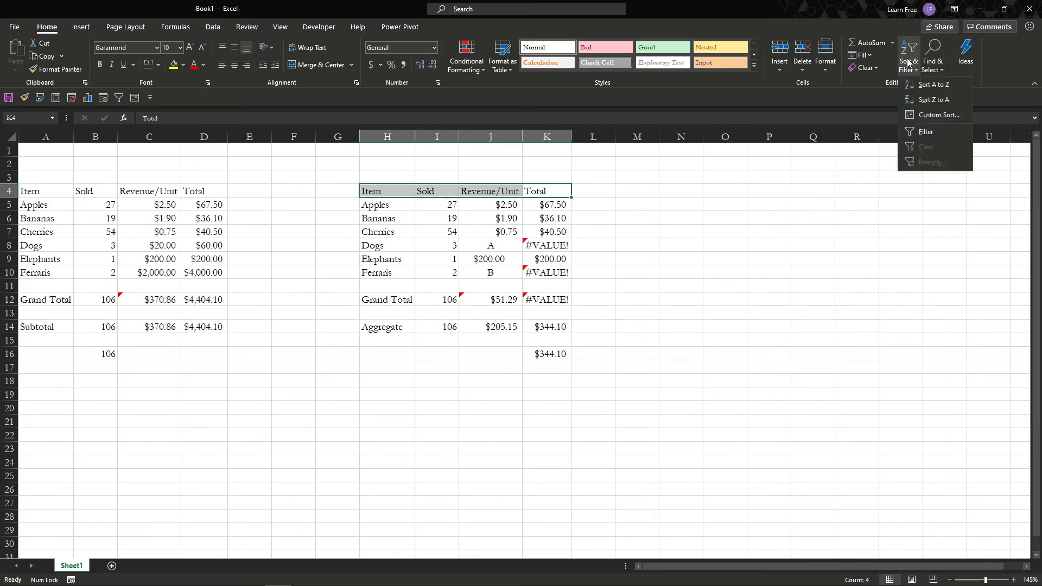
{"action": "left_click", "coordinate": [925, 131]}
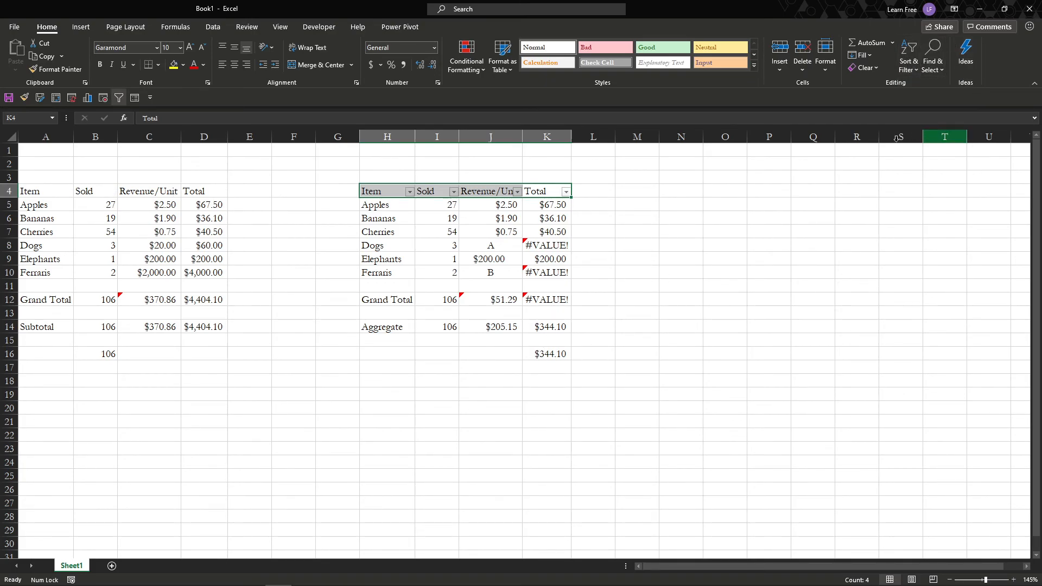
Filter the second table's Total column to exclude the #VALUE! entries.
{"action": "left_click", "coordinate": [565, 192]}
{"action": "left_click", "coordinate": [457, 369]}
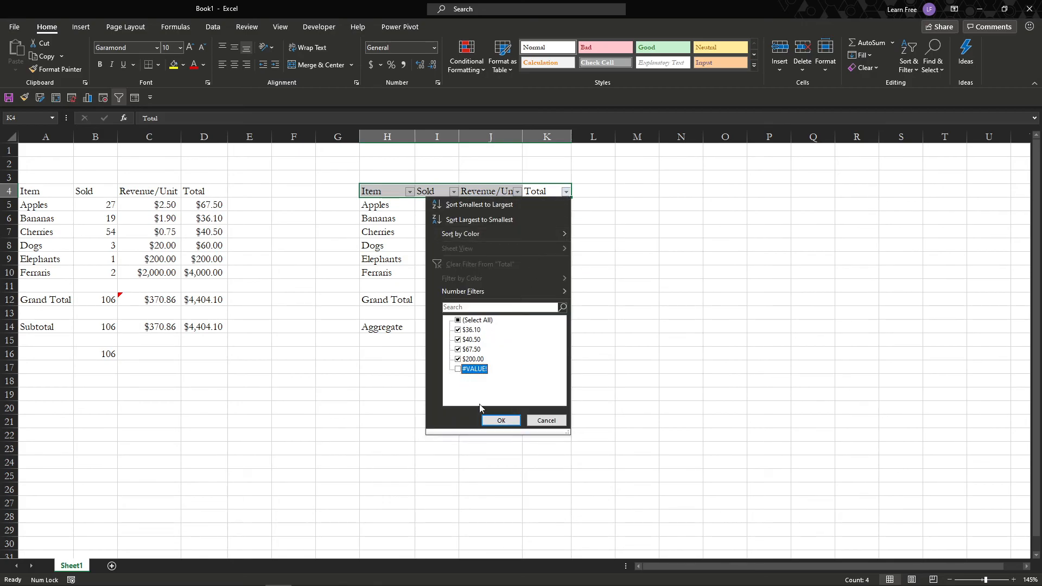
{"action": "left_click", "coordinate": [500, 420]}
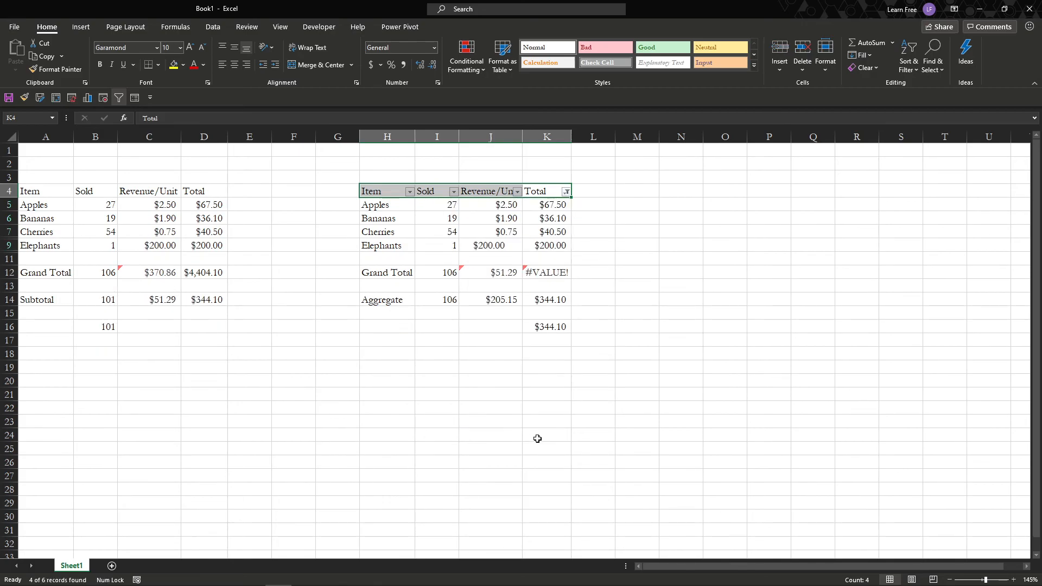
Examine the formulas in K12 and K14 on the filtered table, and check the sum of the visible item totals.
{"action": "left_click", "coordinate": [552, 299]}
{"action": "left_click", "coordinate": [564, 273]}
{"action": "key", "text": "F2"}
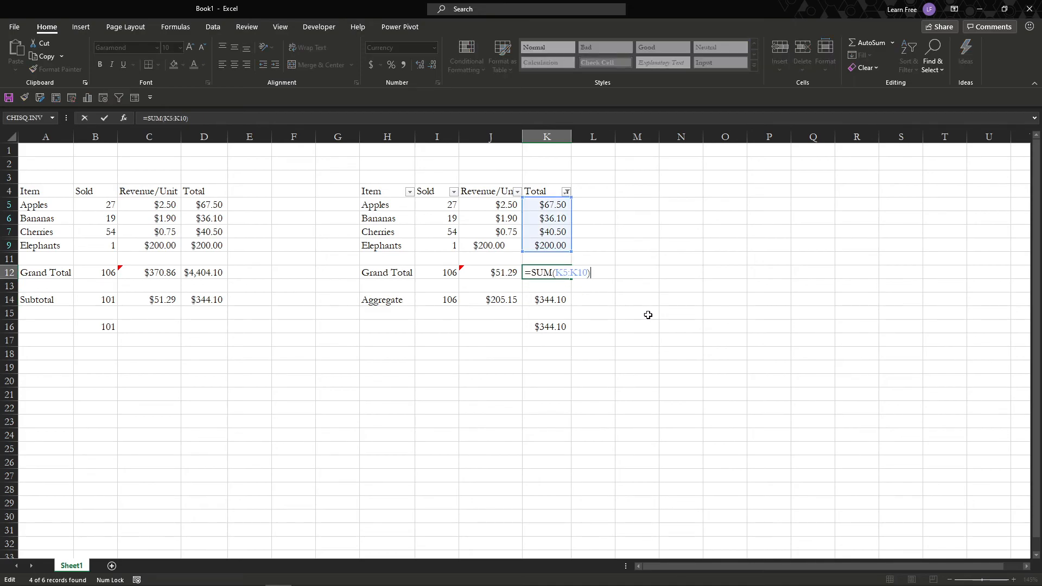
{"action": "key", "text": "Escape"}
{"action": "key", "text": "F2"}
{"action": "left_click", "coordinate": [559, 299]}
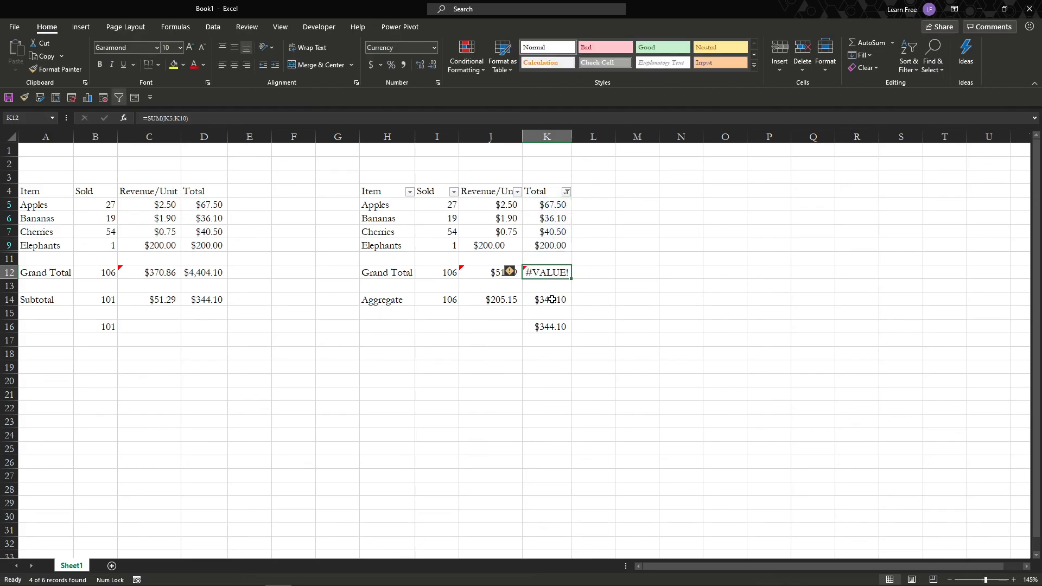
{"action": "key", "text": "F2"}
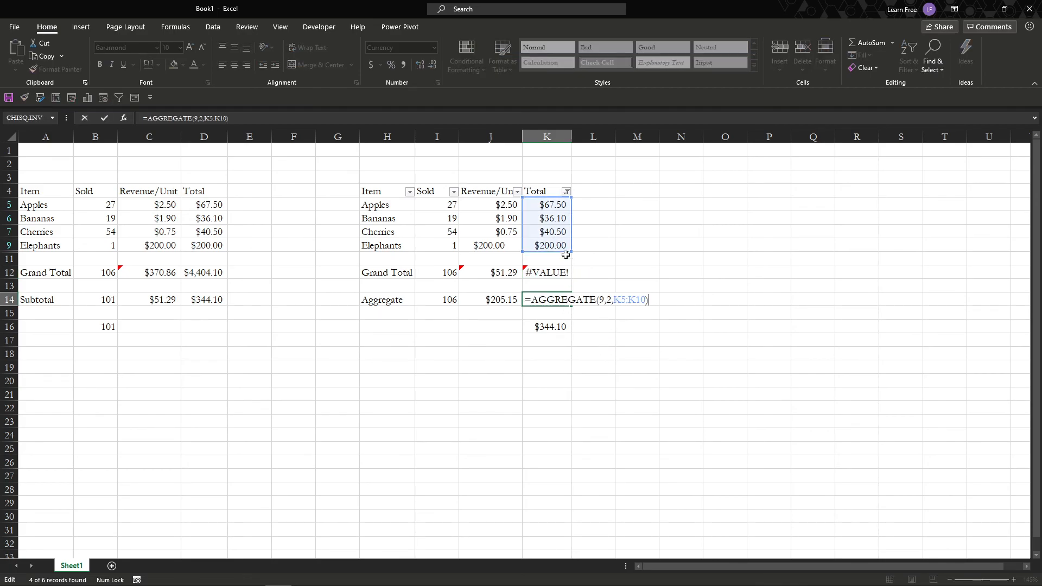
{"action": "left_click", "coordinate": [549, 203]}
{"action": "left_click_drag", "start_coordinate": [549, 203], "coordinate": [556, 245]}
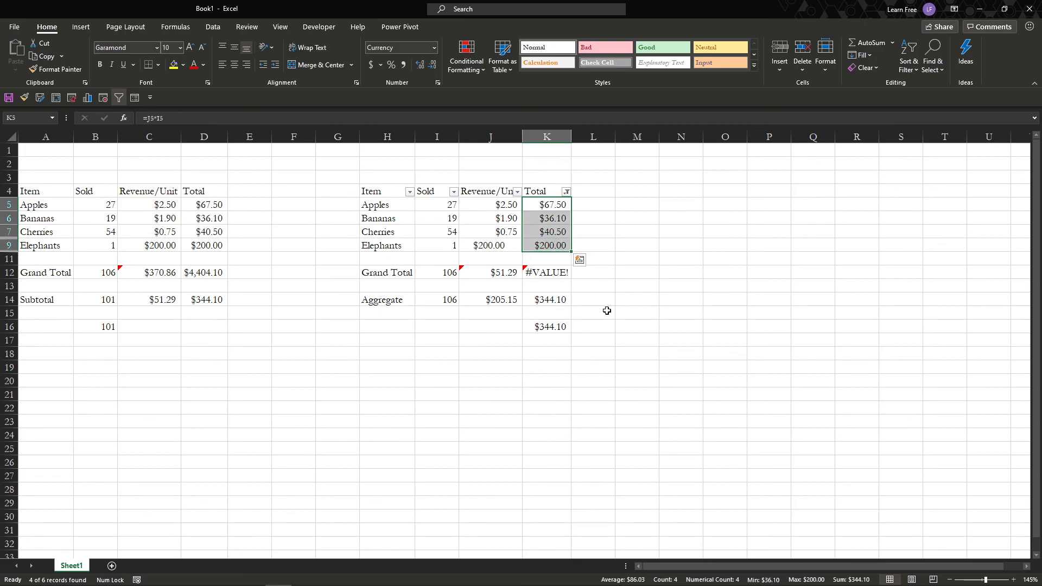
{"action": "left_click", "coordinate": [549, 272]}
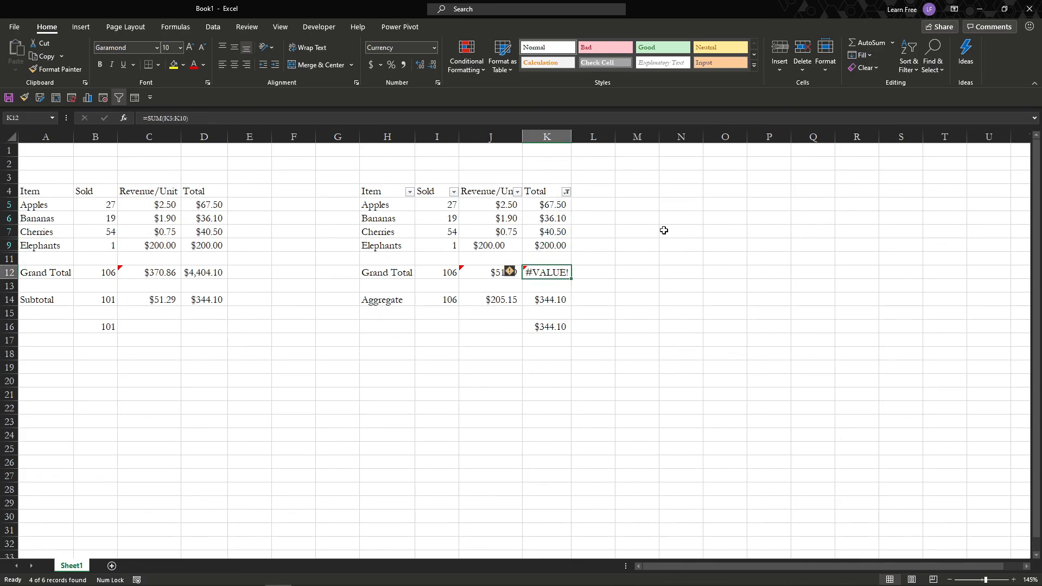
Undo the Total column filter and examine the SUM formula in K12 with all rows shown.
{"action": "key", "text": "ctrl+z"}
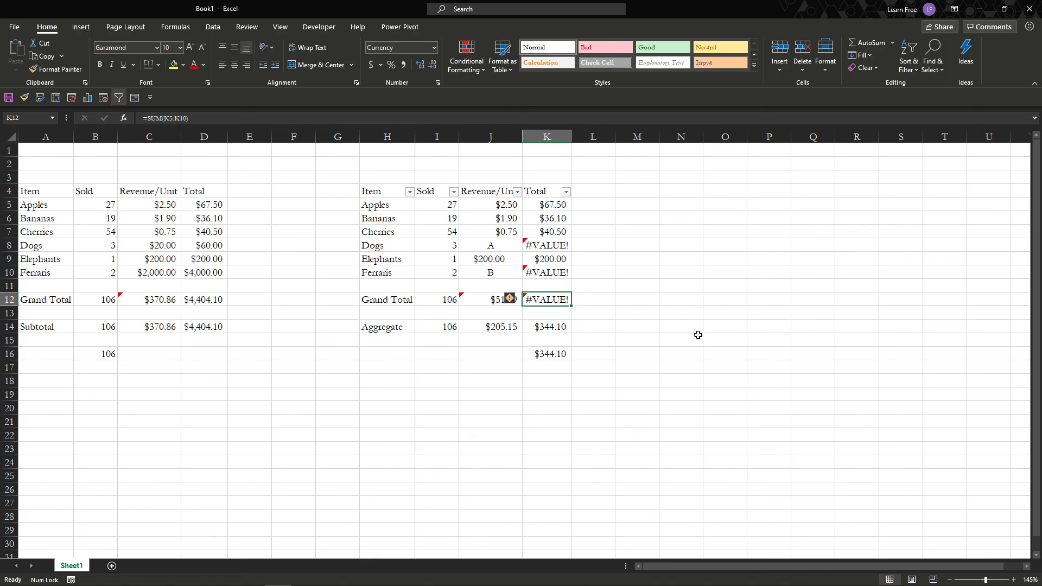
{"action": "key", "text": "F2"}
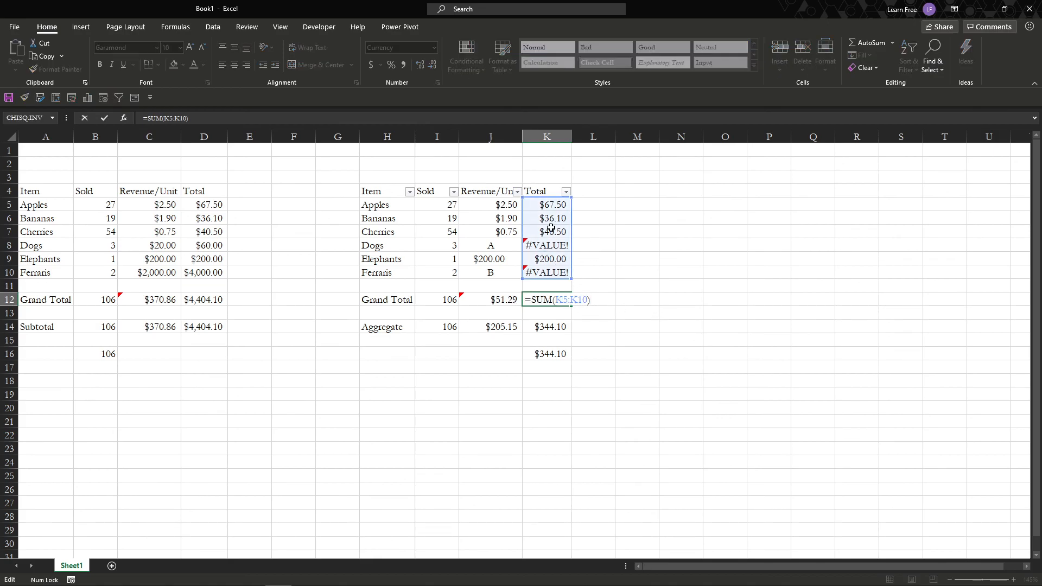
{"action": "key", "text": "Escape"}
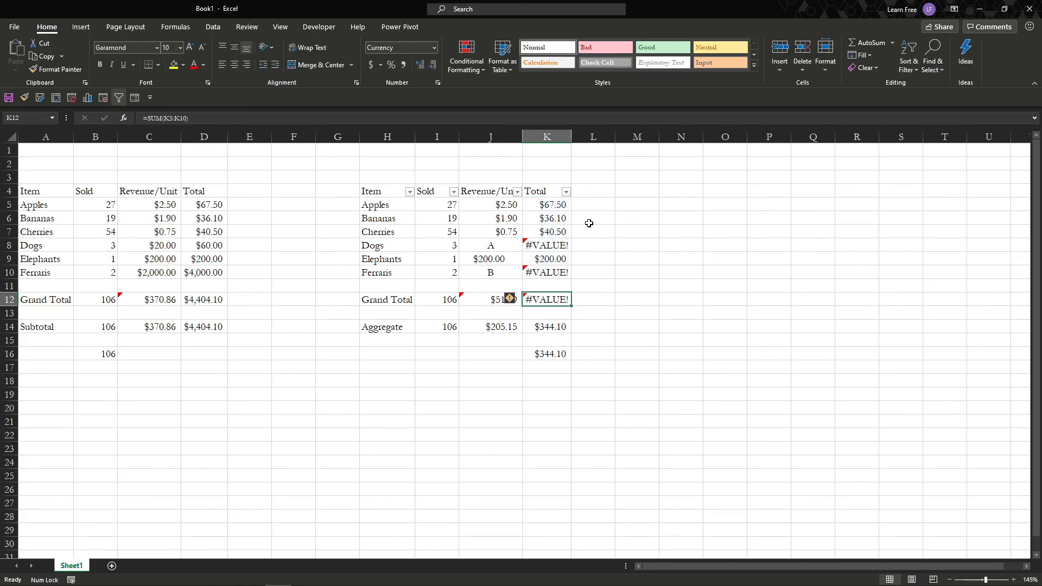